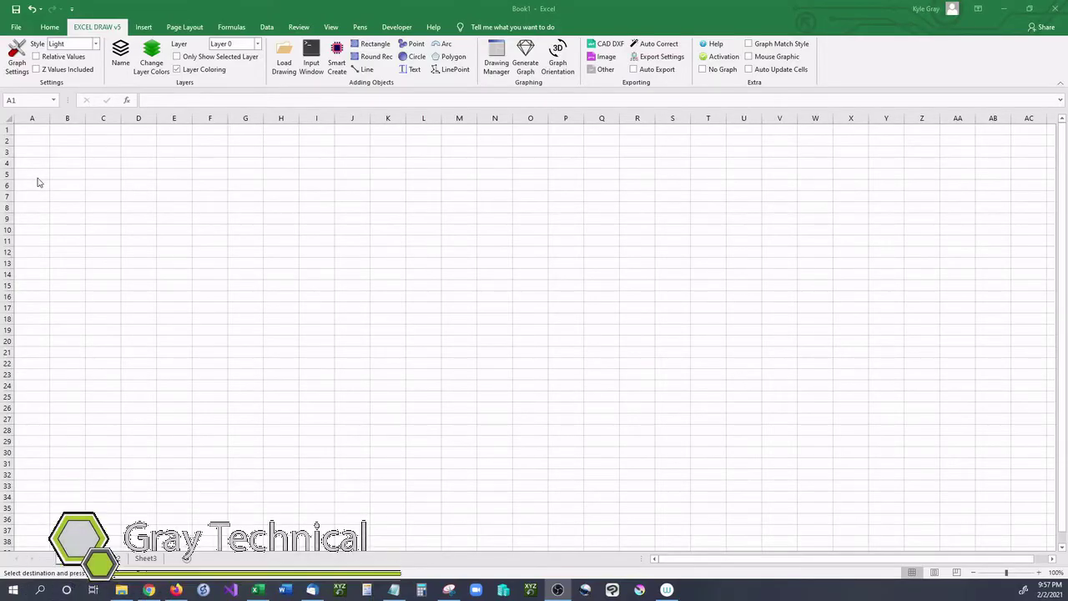
key("alt+Tab")
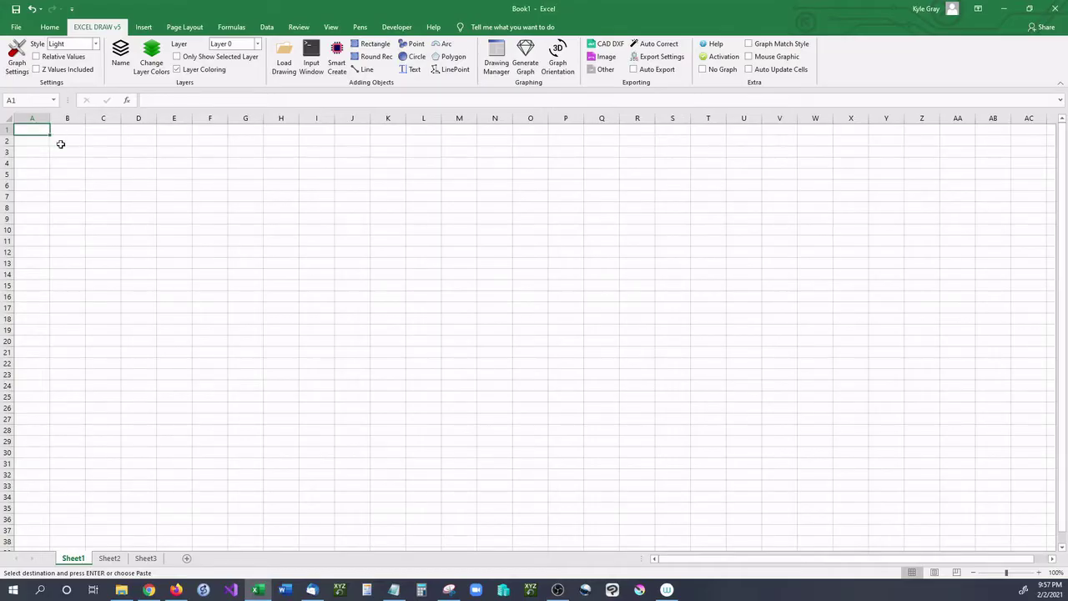
left_click_drag(33, 126, 659, 295)
left_click(103, 196)
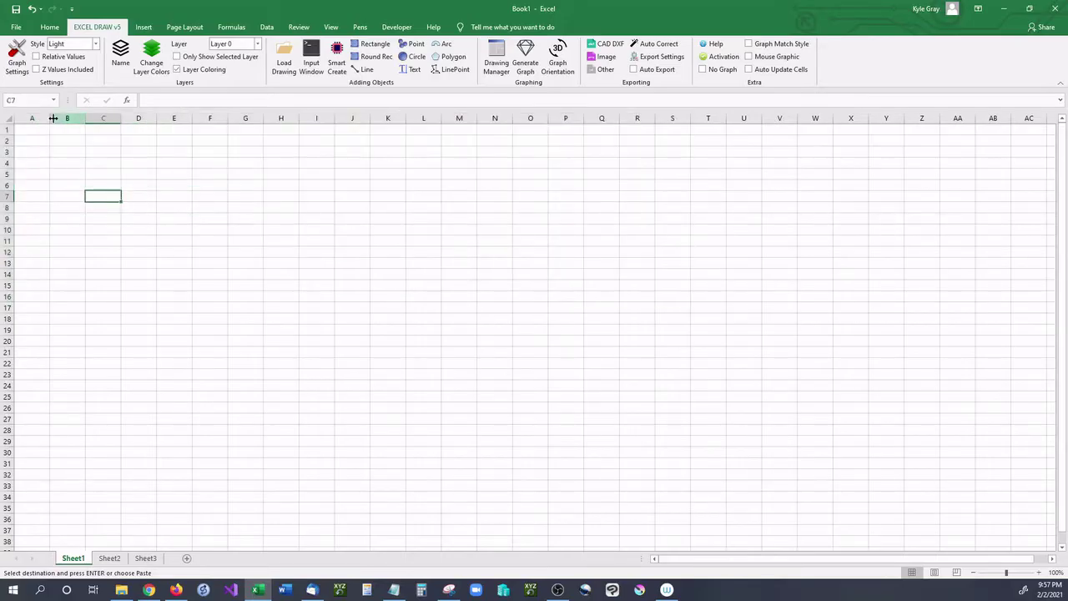
left_click_drag(33, 128, 886, 420)
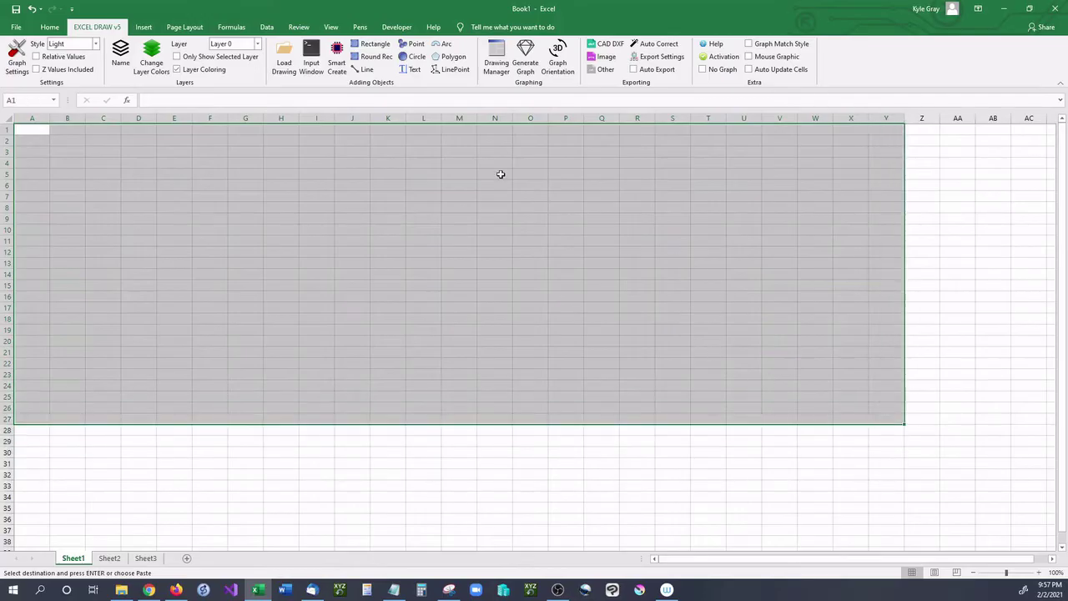
left_click(348, 193)
mouse_move(38, 127)
left_mouse_down()
mouse_move(55, 126)
mouse_move(40, 127)
left_mouse_up()
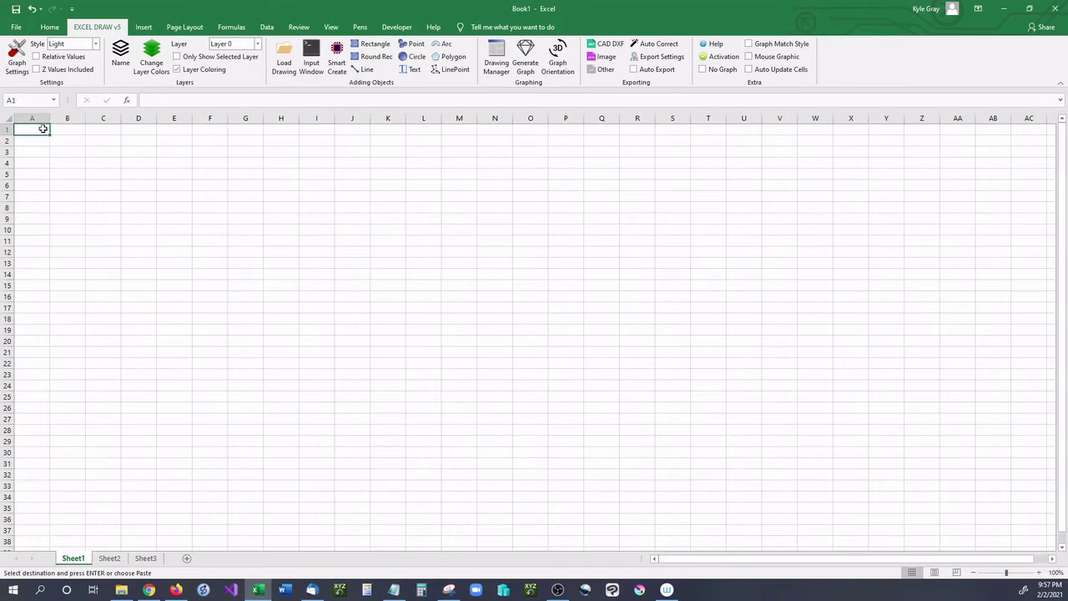
- Set the width of columns A through AD to 1
left_click_drag(705, 559, 718, 560)
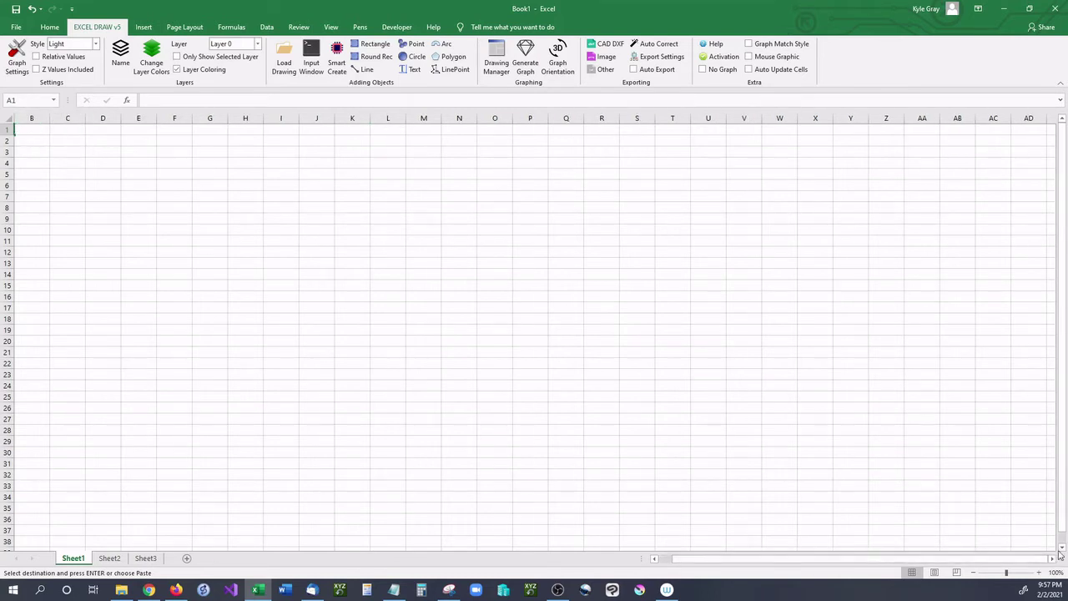
left_click_drag(1051, 558, 1052, 558)
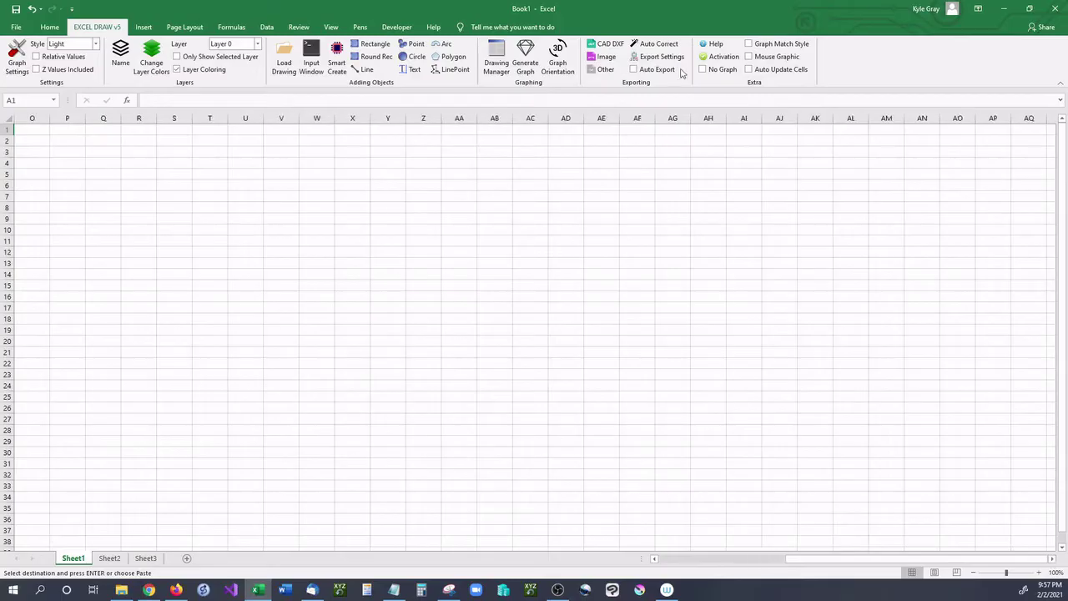
left_click(564, 118)
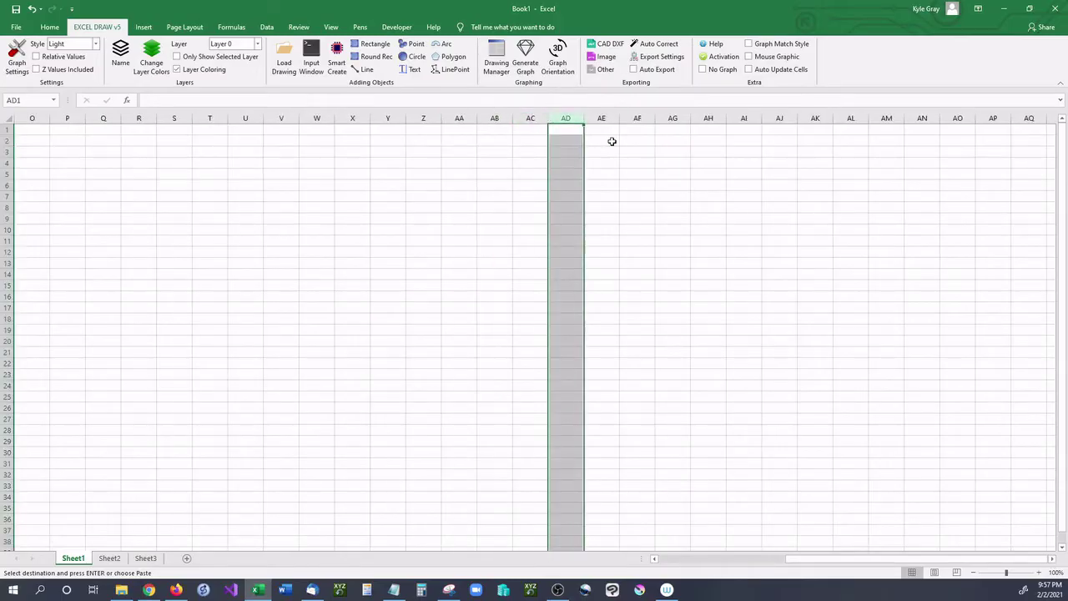
left_click_drag(867, 561, 867, 561)
left_click(38, 117)
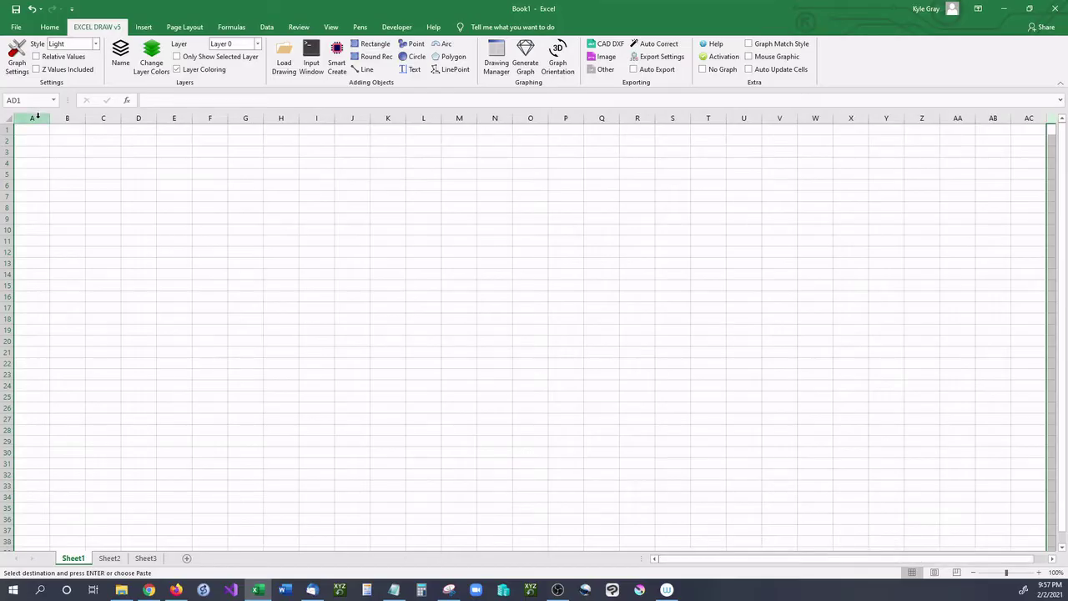
left_click(37, 117, "shift")
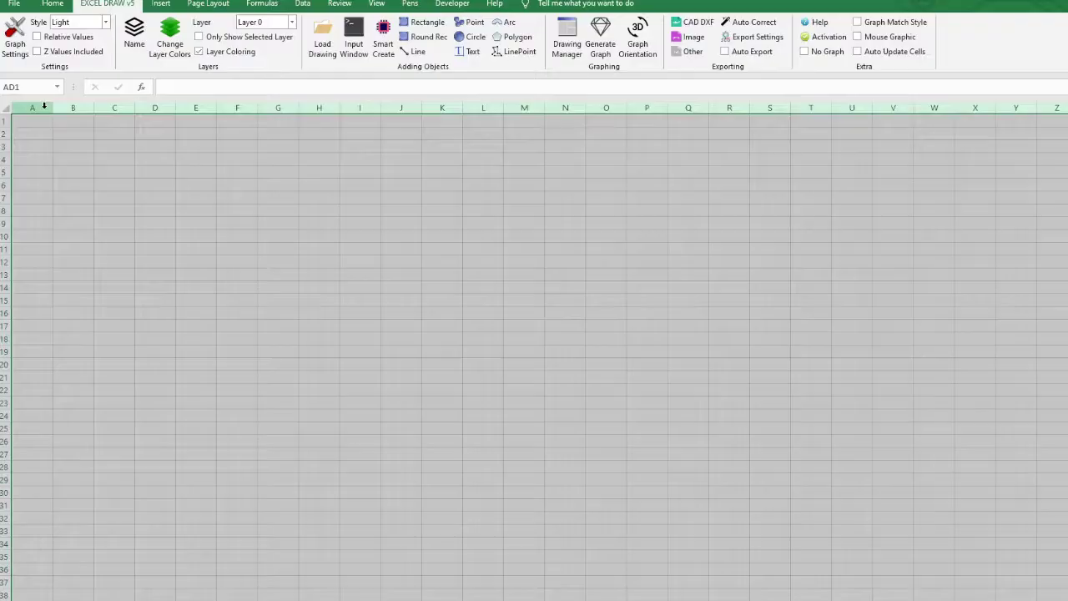
right_click(44, 106)
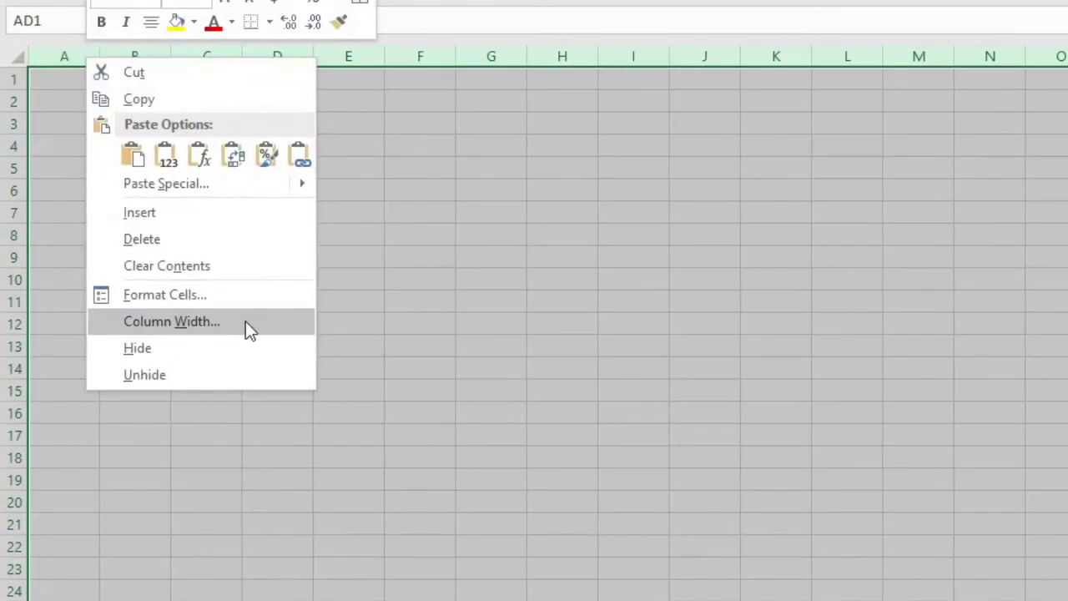
left_click(205, 323)
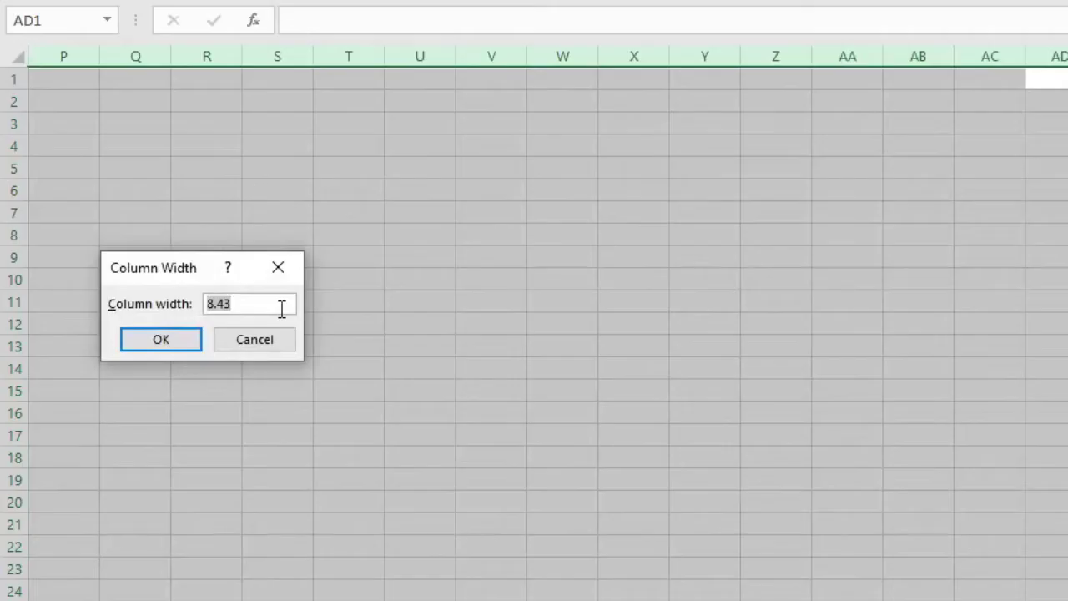
type("1")
key("Return")
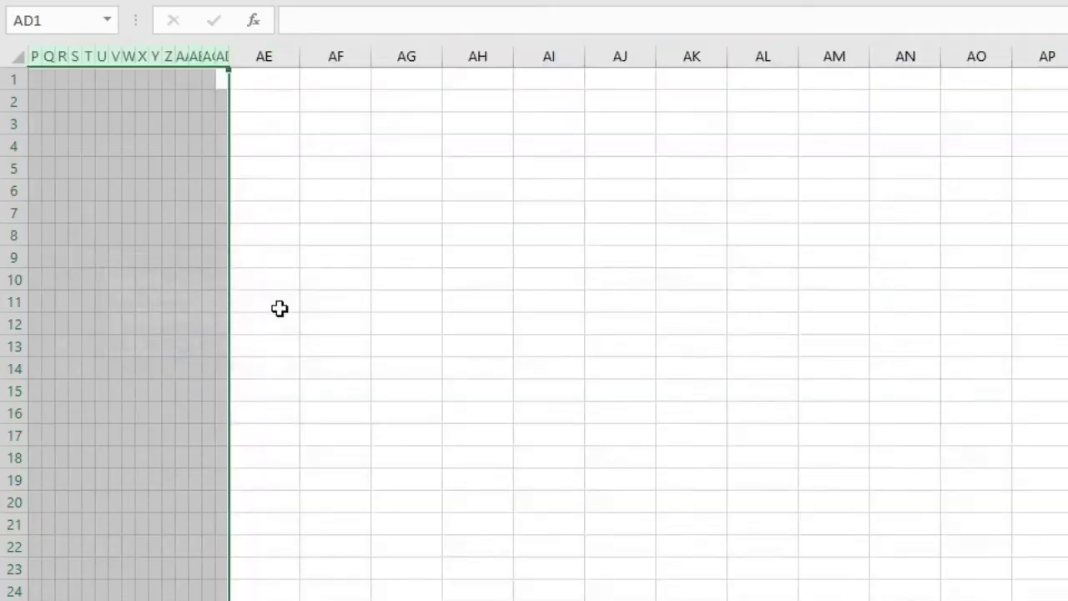
left_click(129, 167)
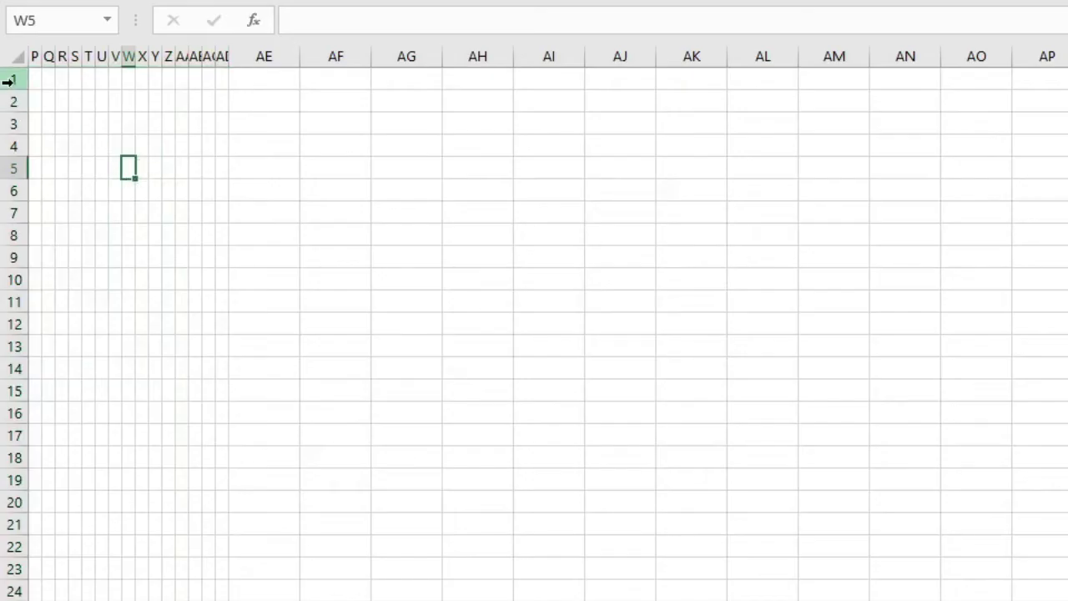
- Set the height of rows 1 through 38 to 9 so that the narrow columns form a square grid
scroll(462, 450, "left", 5)
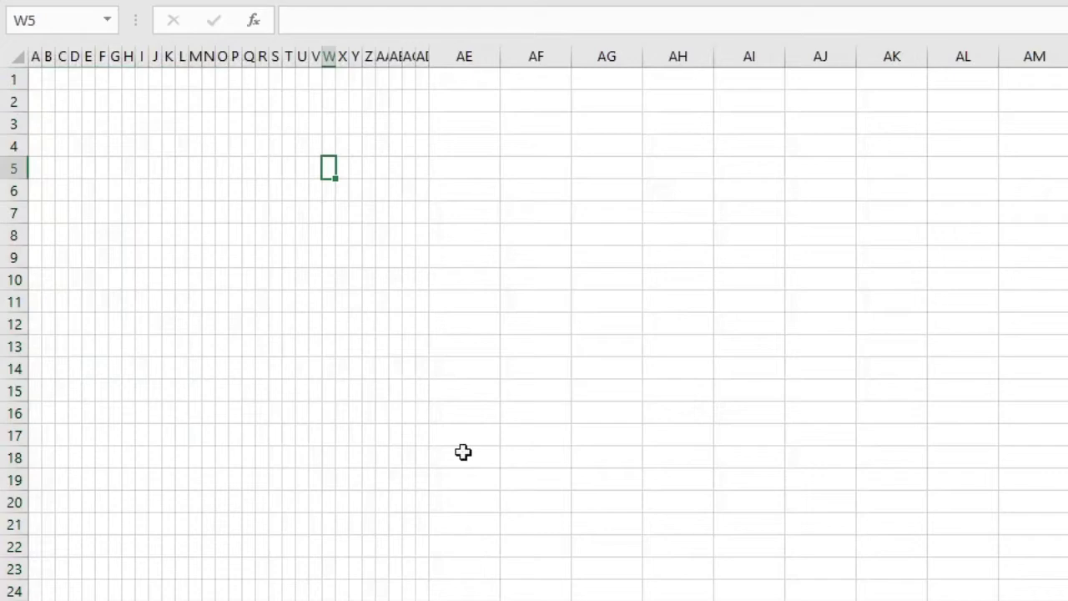
left_click(10, 77)
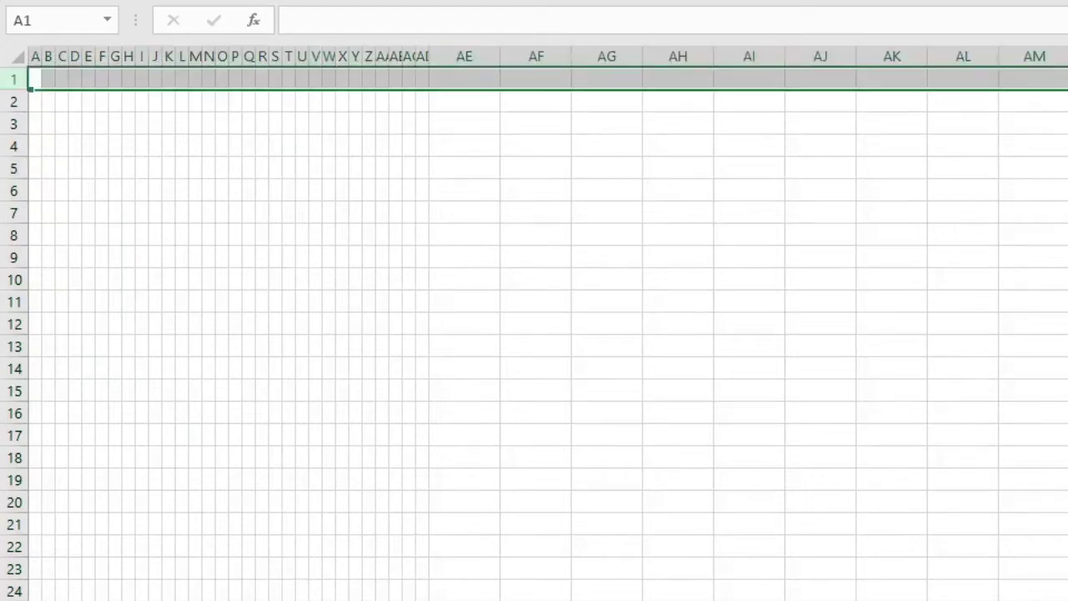
key("ctrl+a")
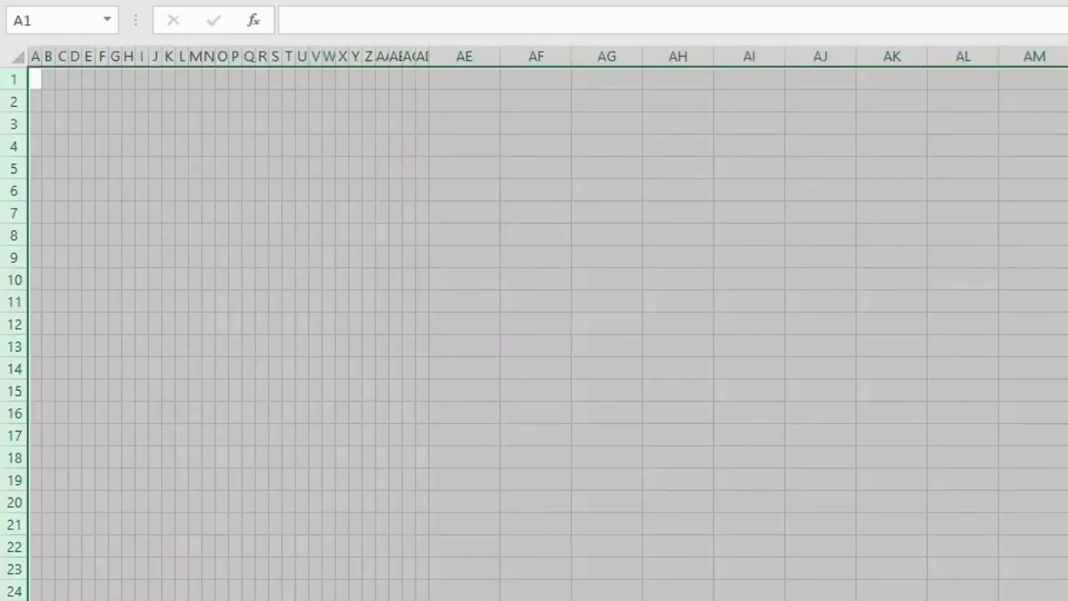
right_click(9, 244)
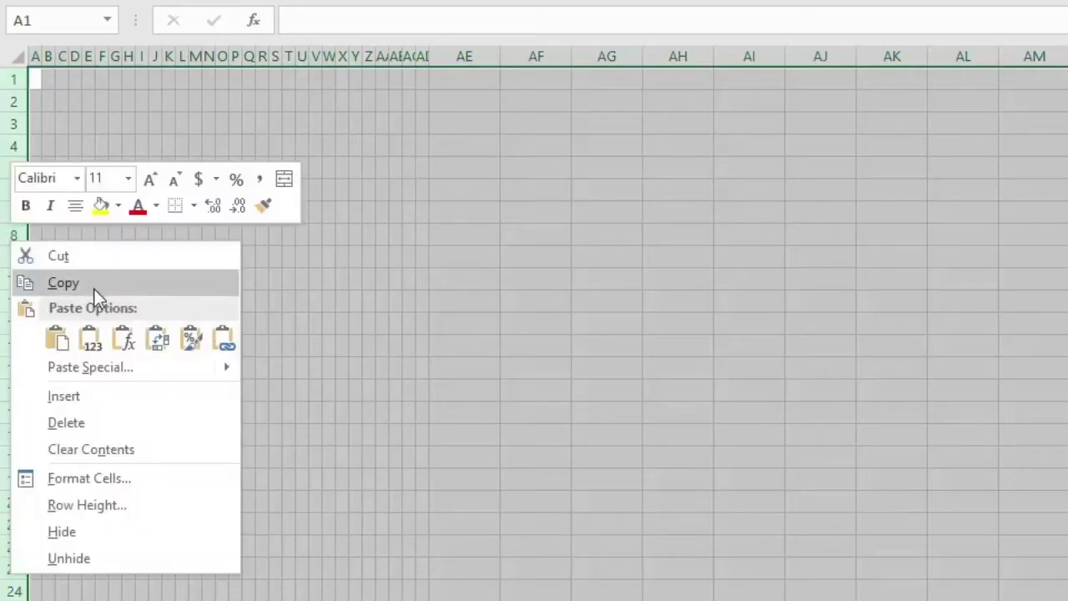
left_click(113, 504)
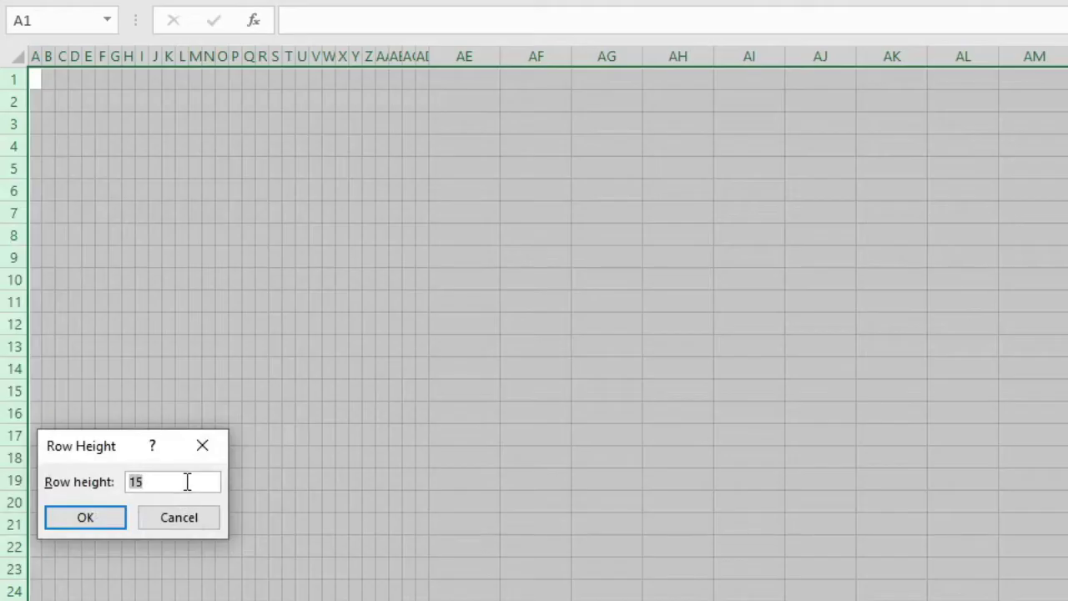
type("9")
key("Return")
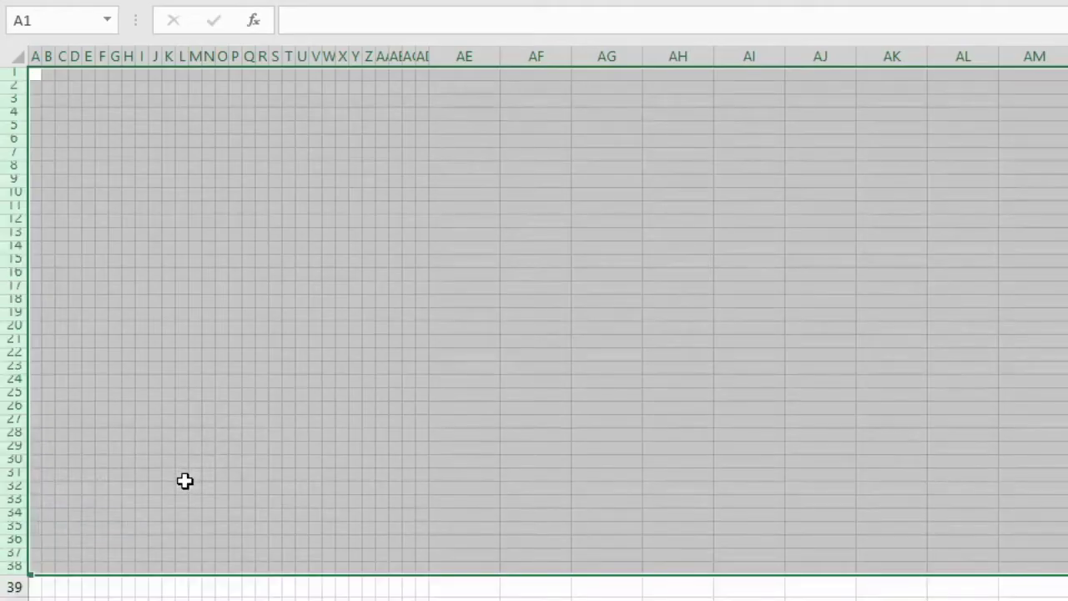
left_click(178, 475)
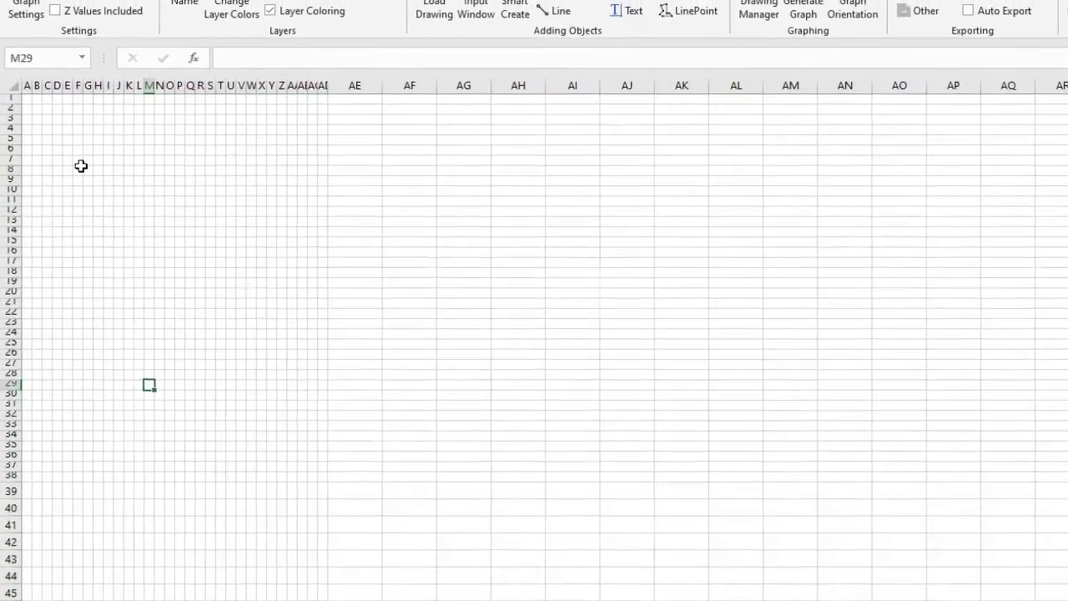
- Magnify the worksheet to 190% and examine the grid of small square cells
left_click_drag(81, 166, 224, 273)
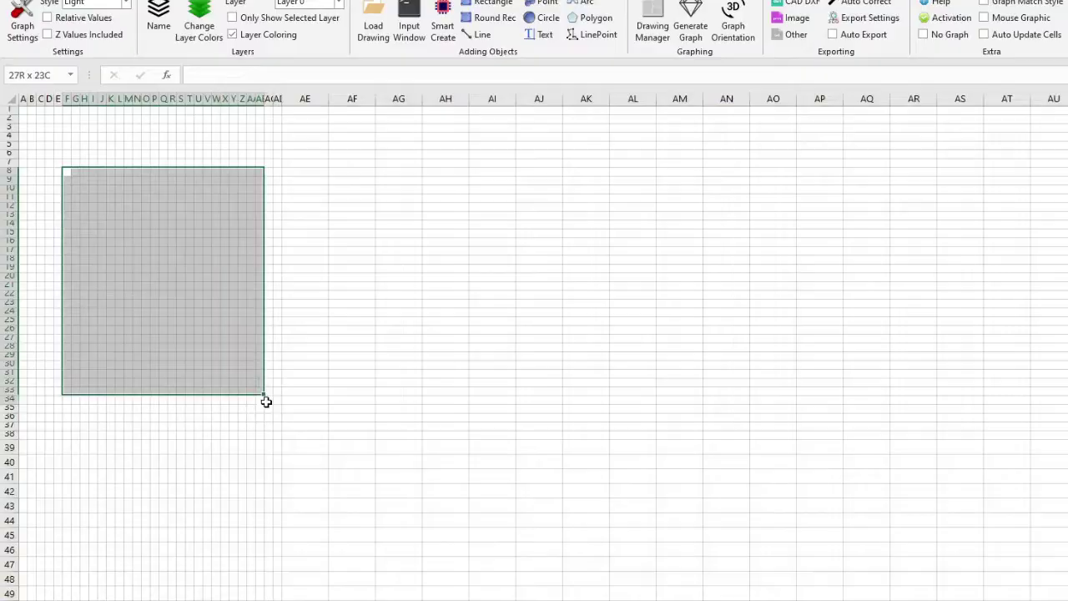
key("ctrl+c")
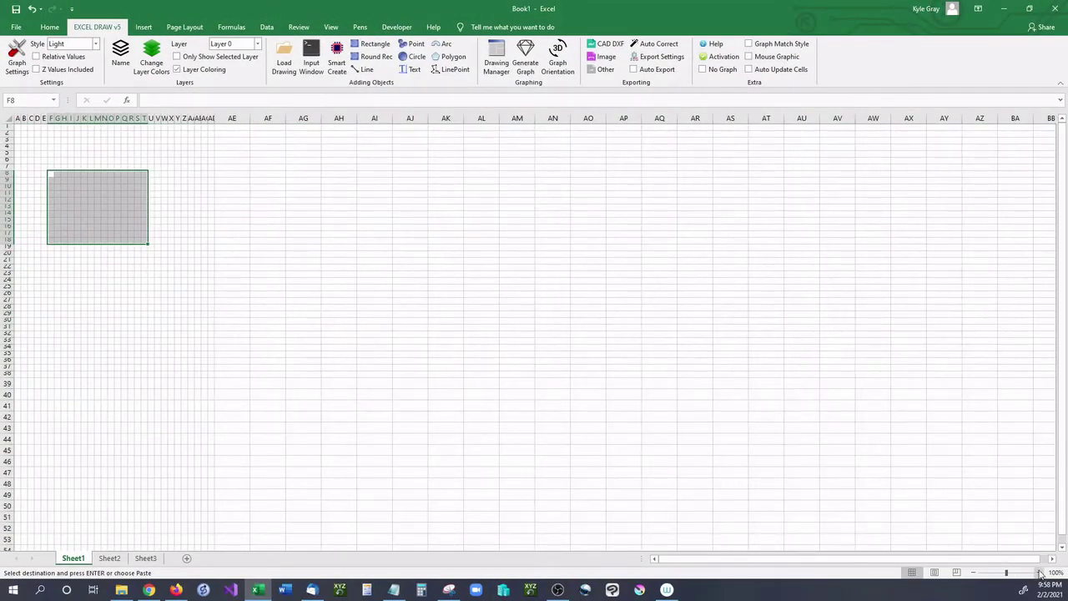
left_click(1040, 573)
left_click(1040, 573)
left_click(1041, 572)
left_click(1040, 572)
left_click(1040, 572)
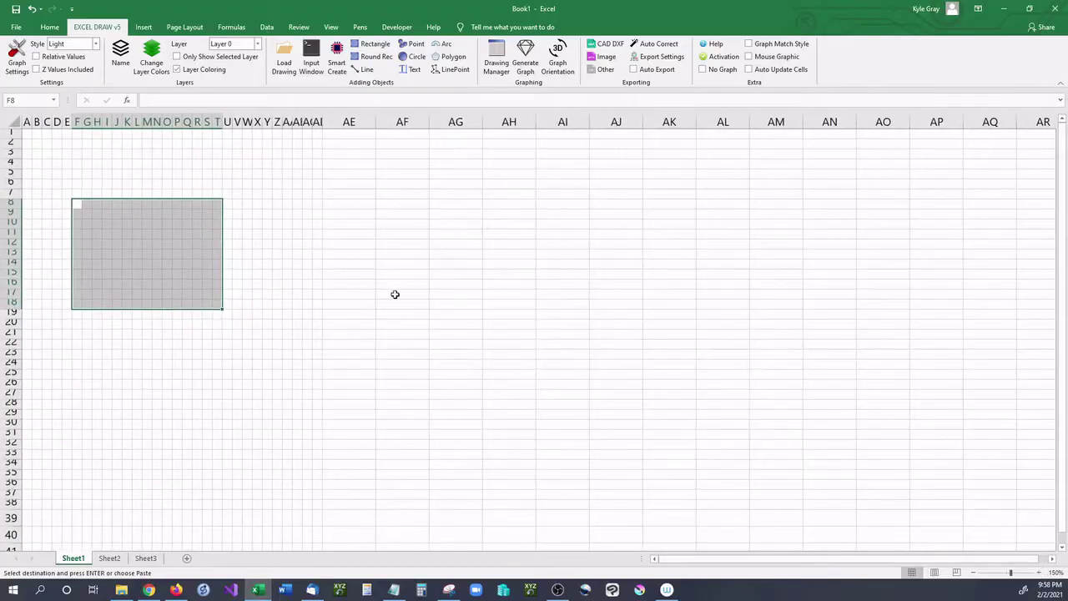
left_click(216, 331)
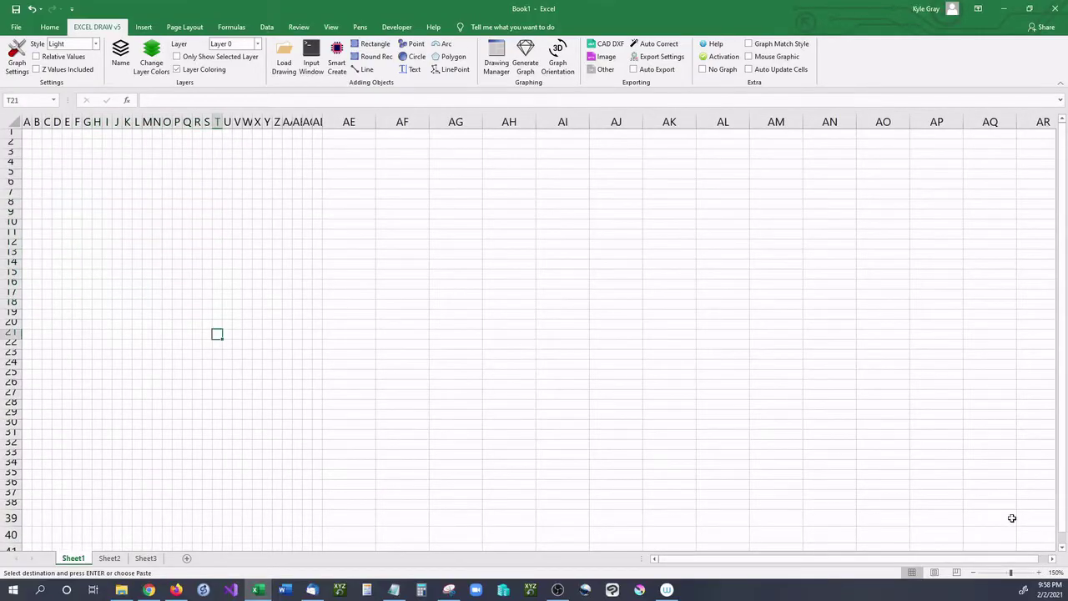
left_click(1040, 572)
left_click(1040, 573)
left_click(1040, 573)
left_click(1040, 572)
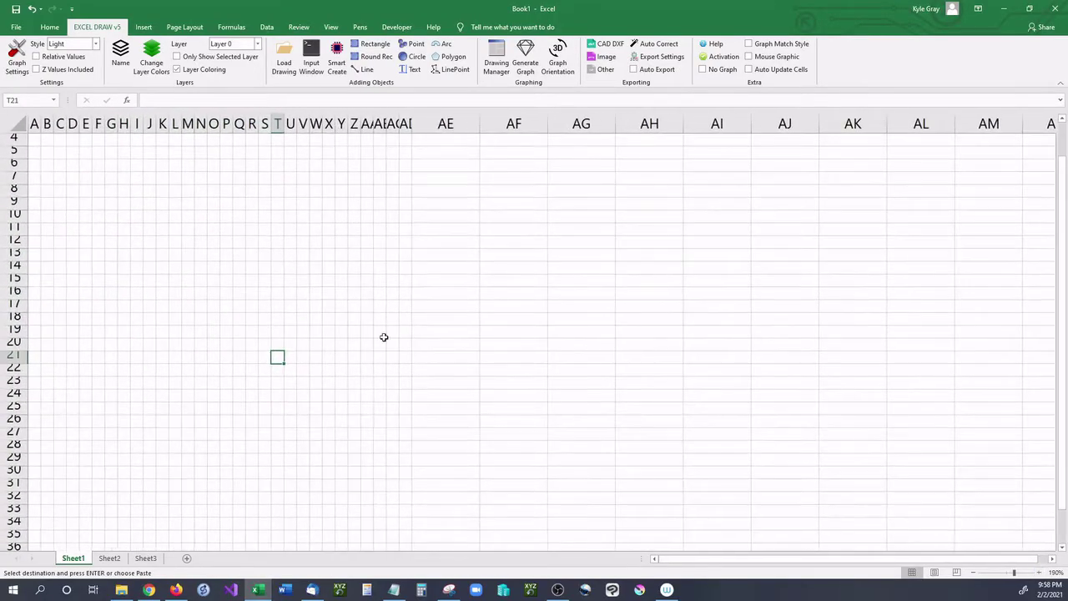
- Draw a large rectangle by applying thick outside borders to cells B5:AA15
left_click(92, 206)
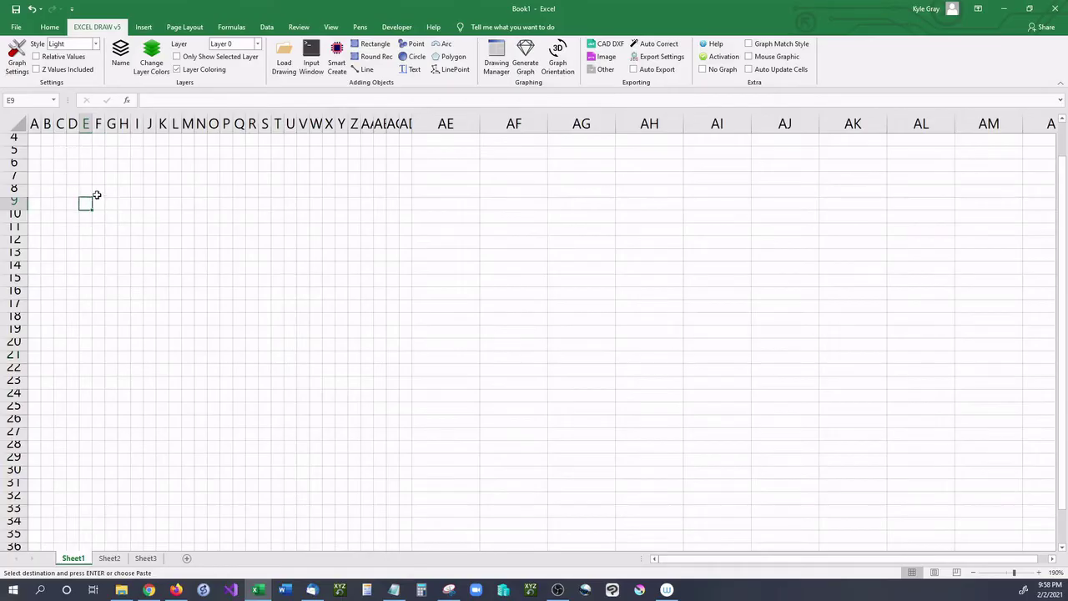
left_click(49, 27)
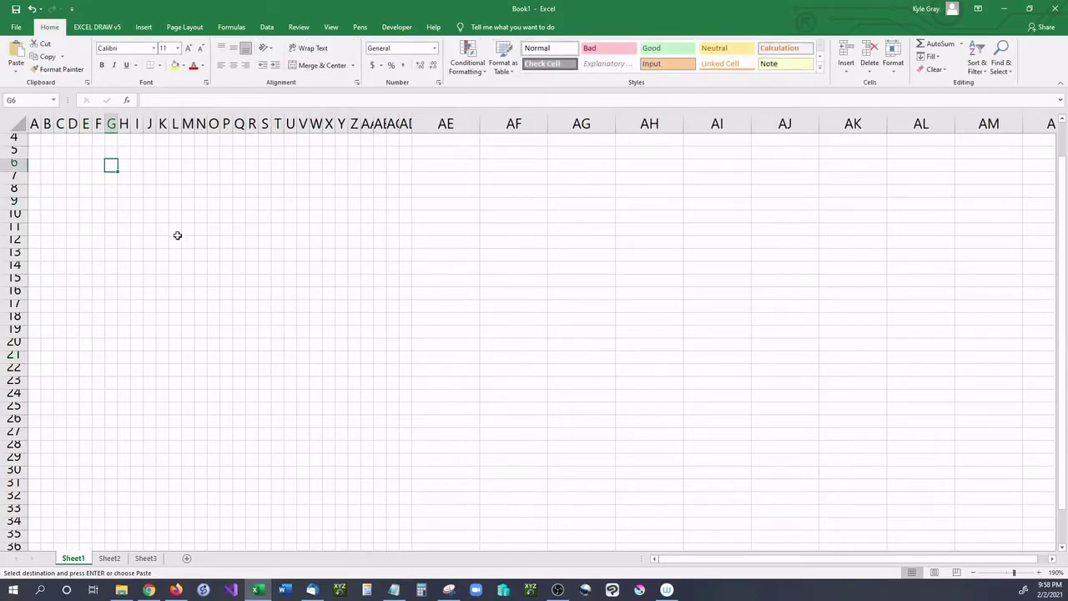
left_click(147, 209)
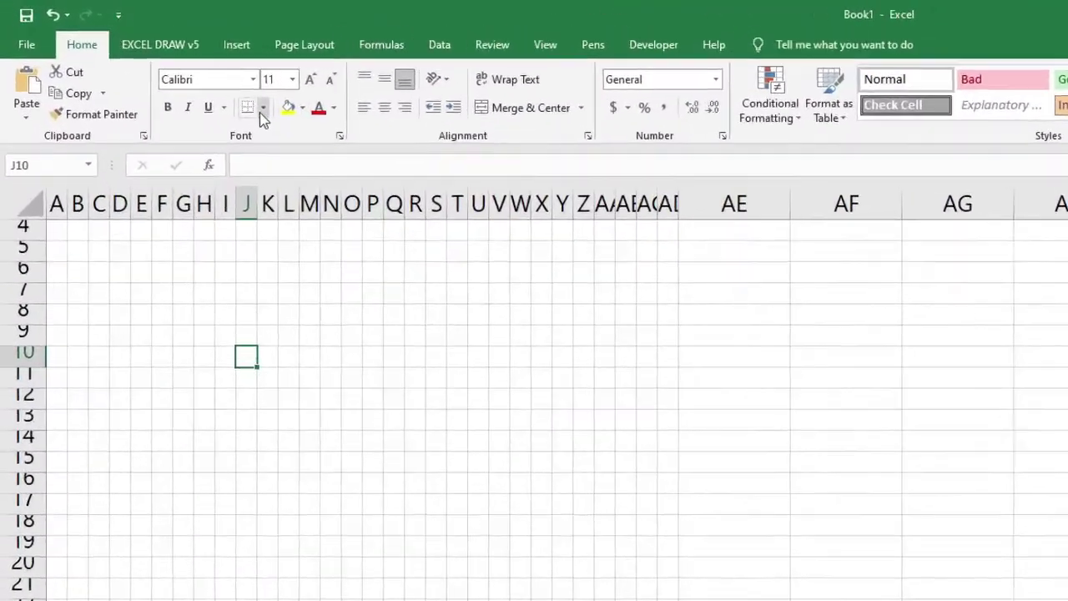
left_click(159, 65)
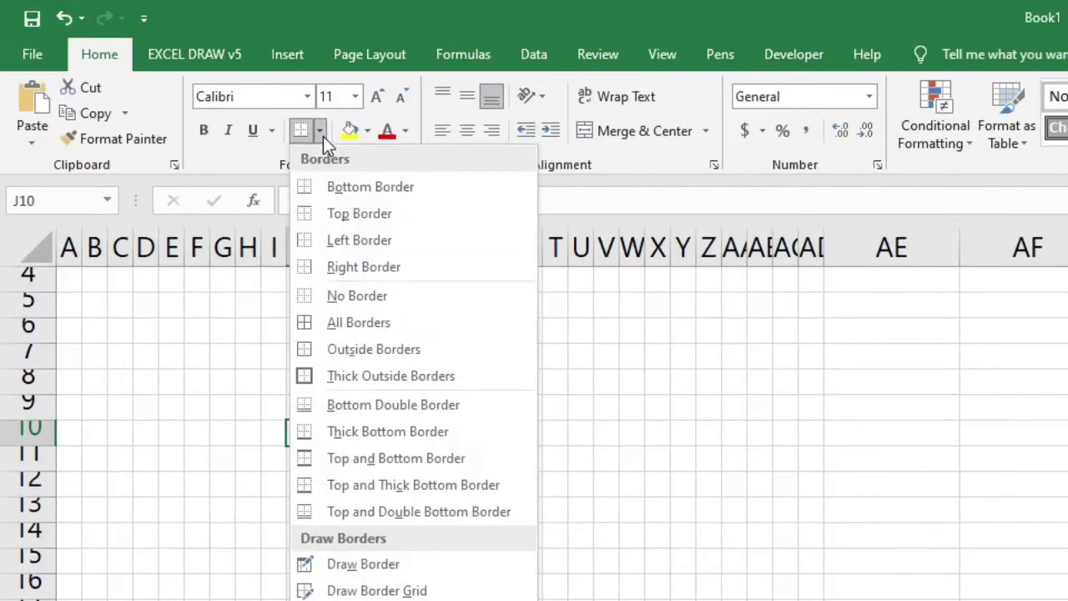
left_click(146, 295)
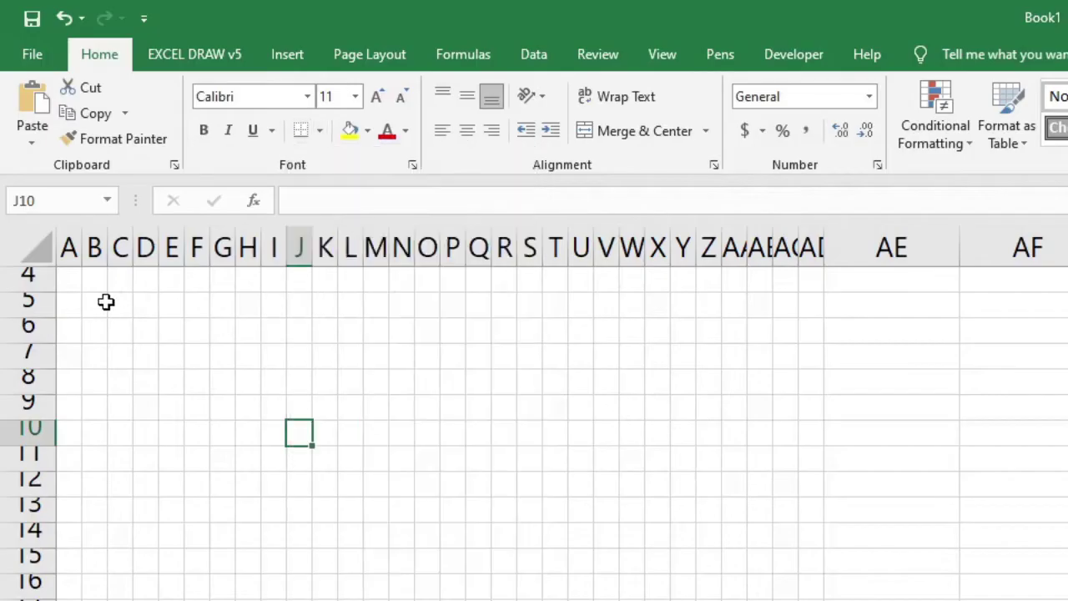
left_click_drag(98, 302, 735, 564)
left_click(319, 132)
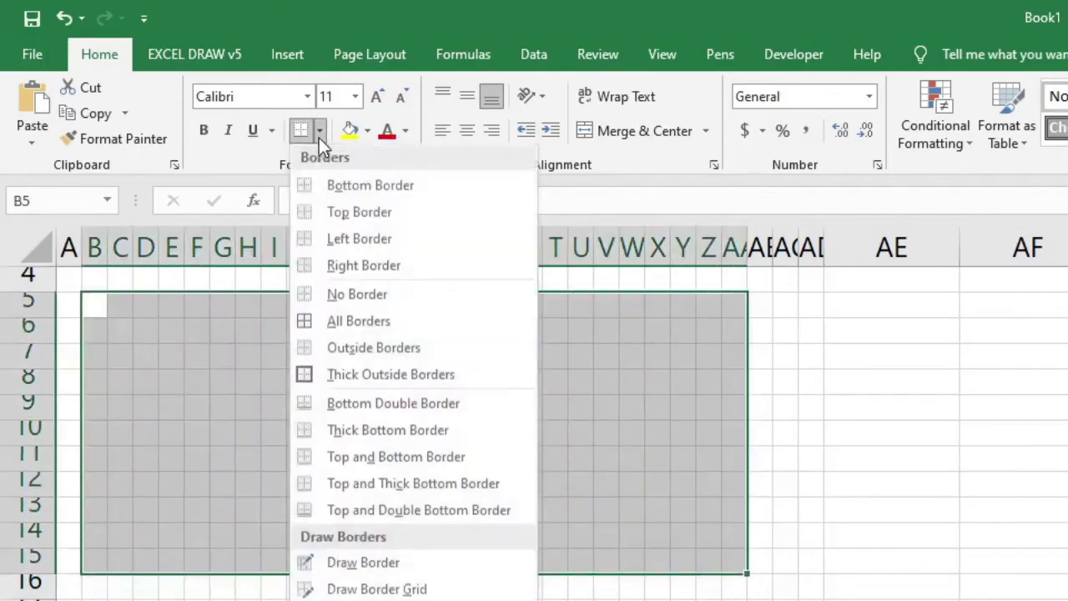
left_click(329, 375)
left_click(397, 358)
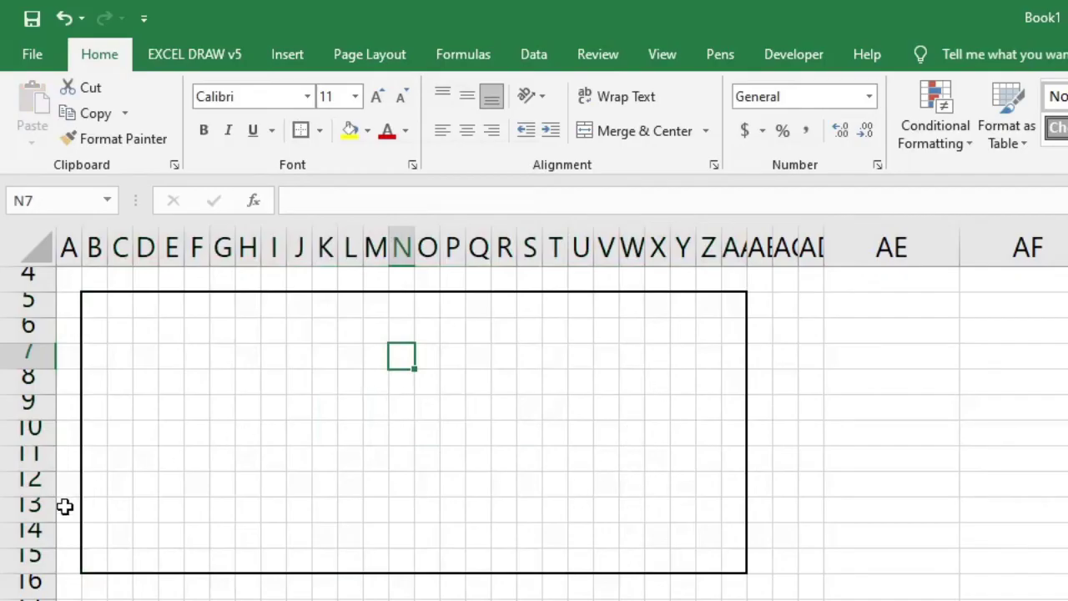
- Outline cells B11:L15 with the same outside border to box off the rectangle's lower-left part
left_click_drag(98, 458, 359, 554)
left_click(301, 130)
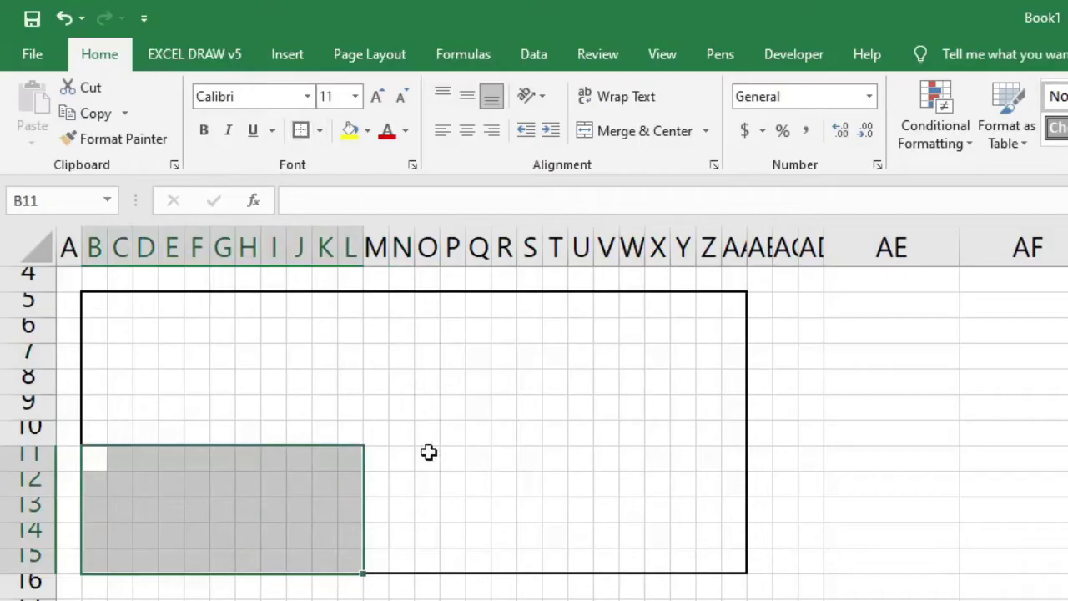
left_click(403, 484)
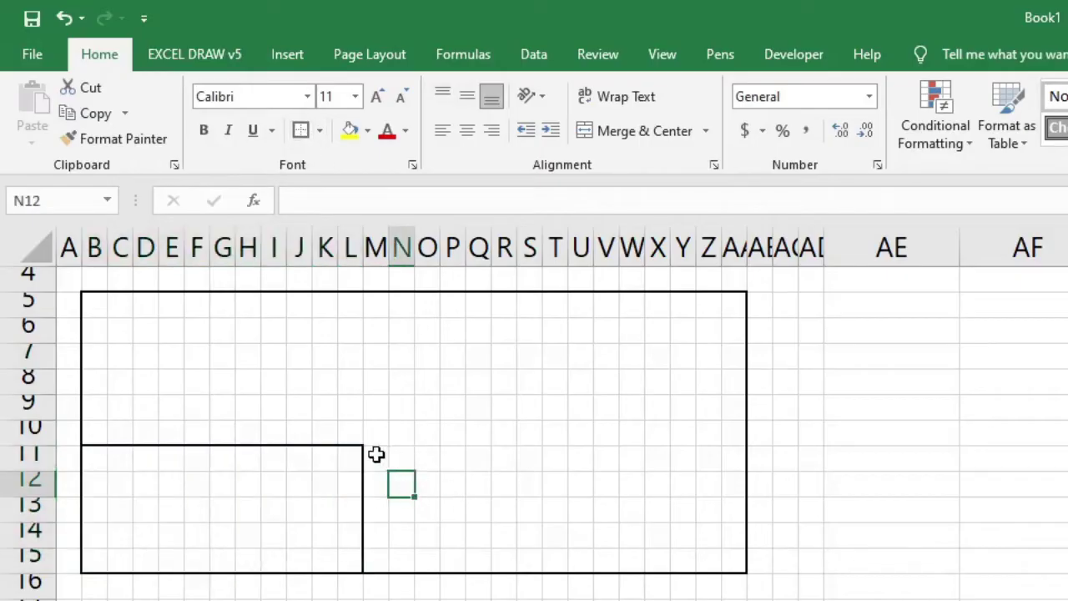
- Apply thick outside borders to cells M11:AA15 and X5:AA10 to box off two more rooms in the large rectangle
left_click_drag(374, 453, 740, 557)
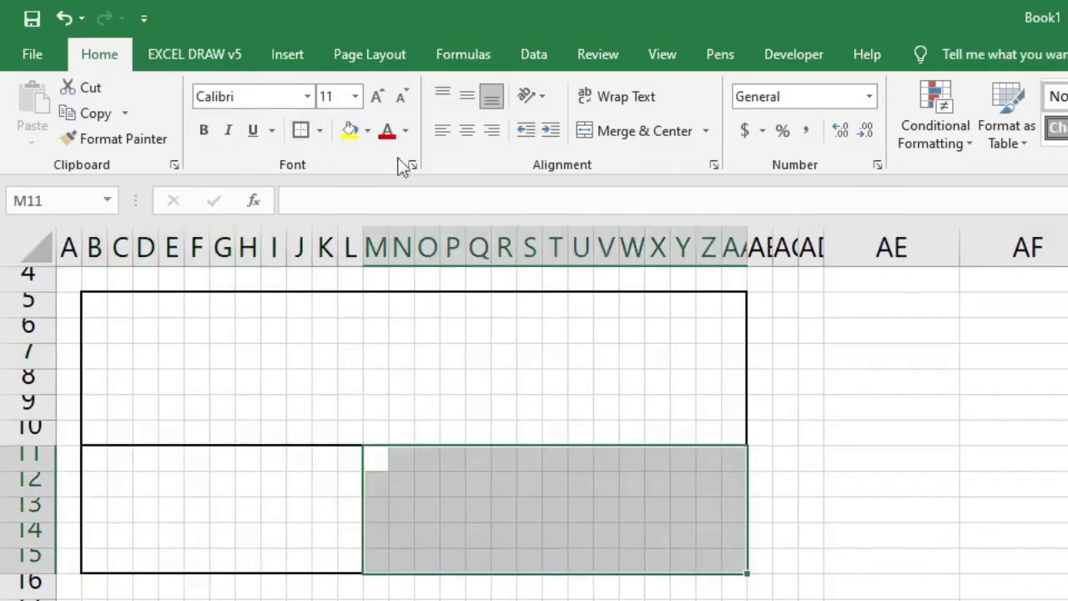
left_click(301, 130)
left_click_drag(650, 298, 731, 429)
left_click(304, 131)
left_click(632, 535)
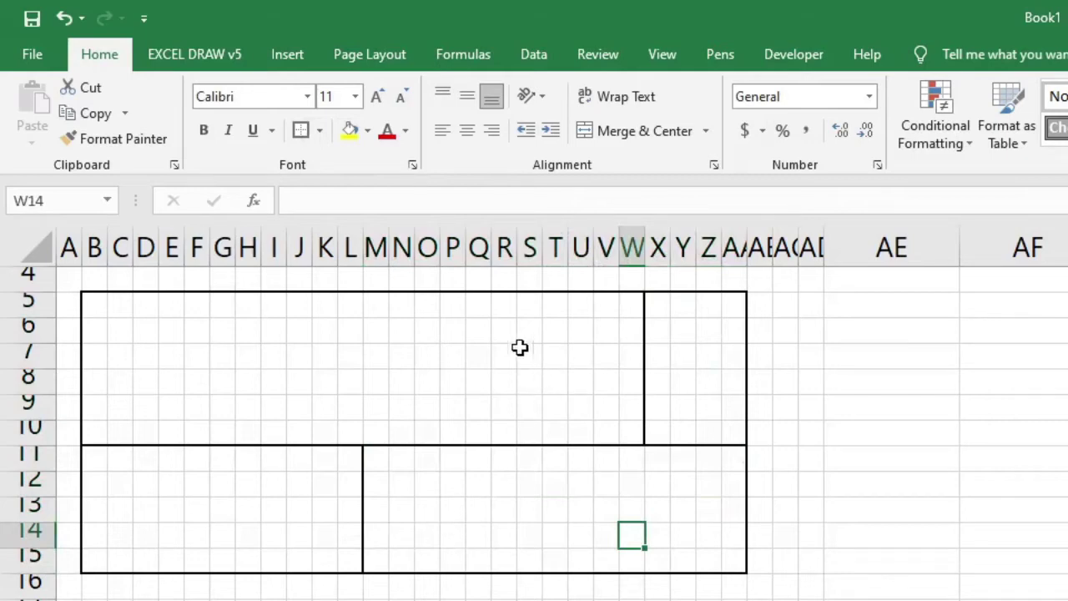
- Outline cell W14 with a border and clear all borders from the cells around it
left_click(319, 131)
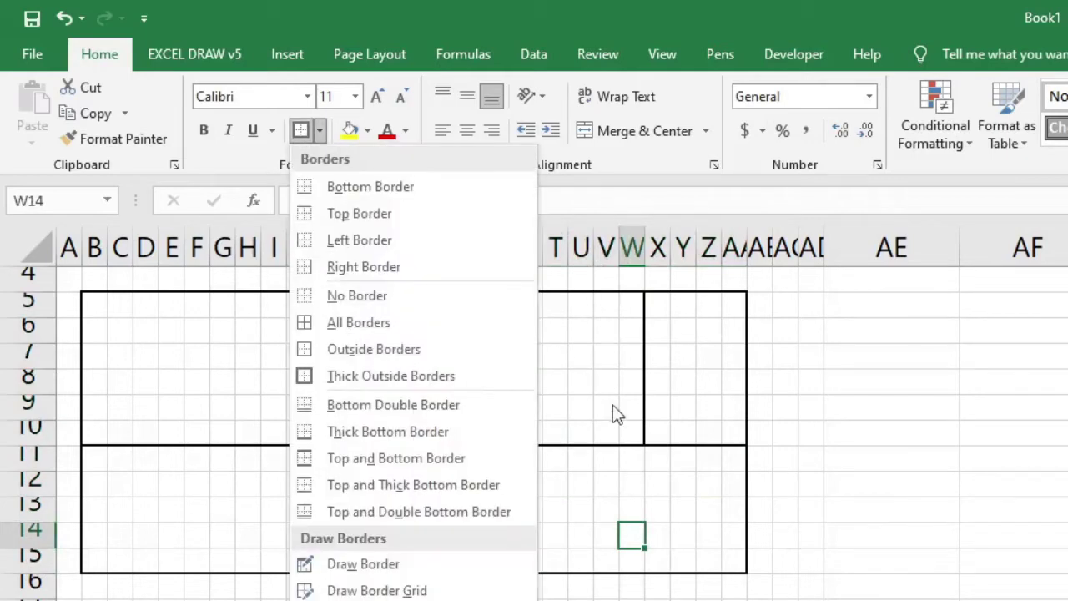
left_click(664, 511)
left_click_drag(555, 484, 667, 551)
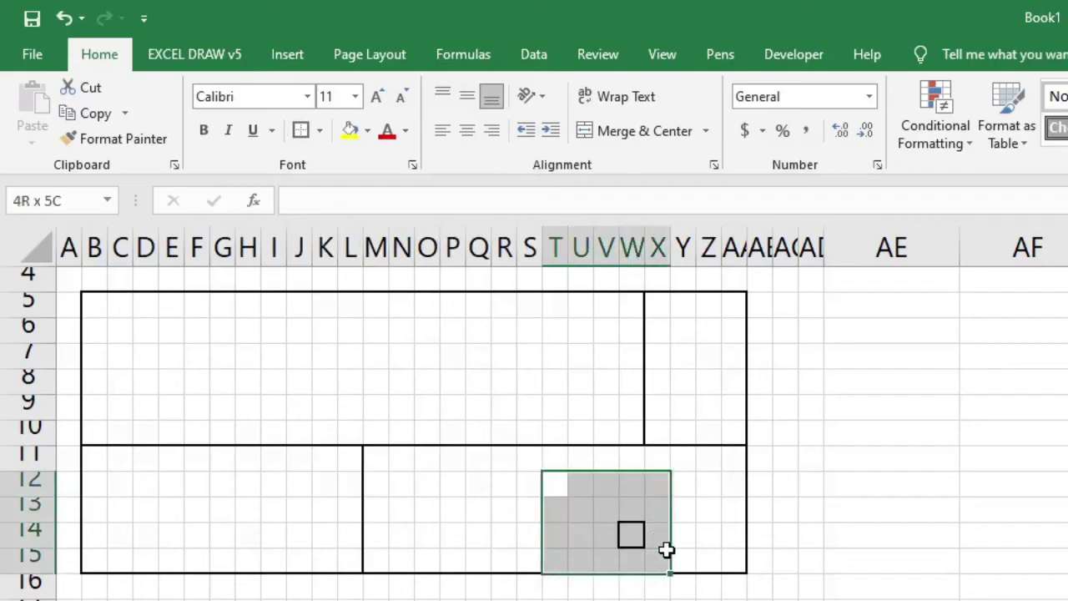
left_click(663, 505)
left_click_drag(682, 482, 605, 527)
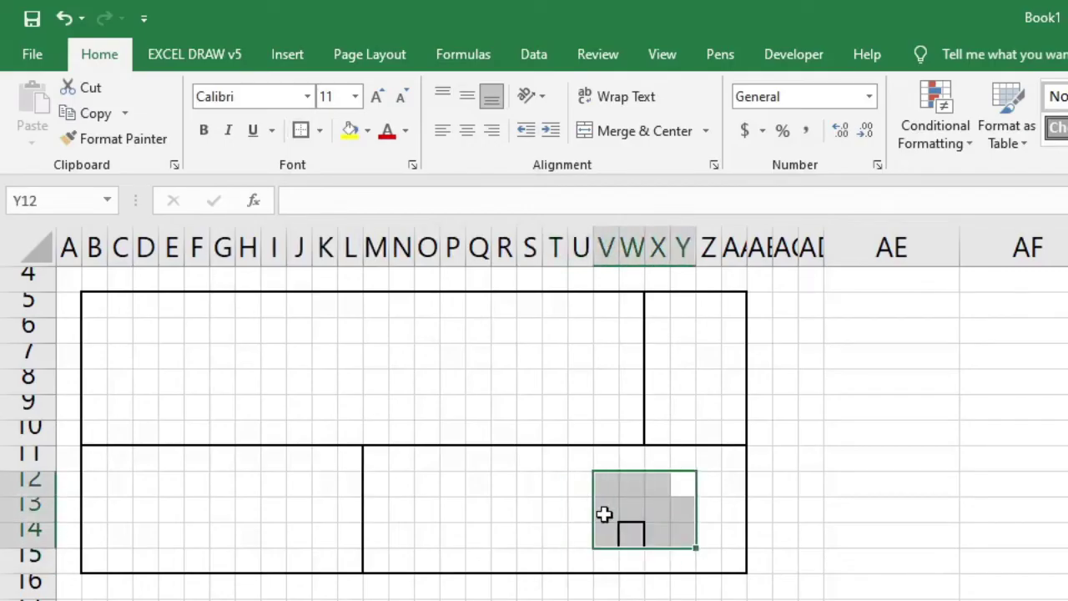
left_click(321, 129)
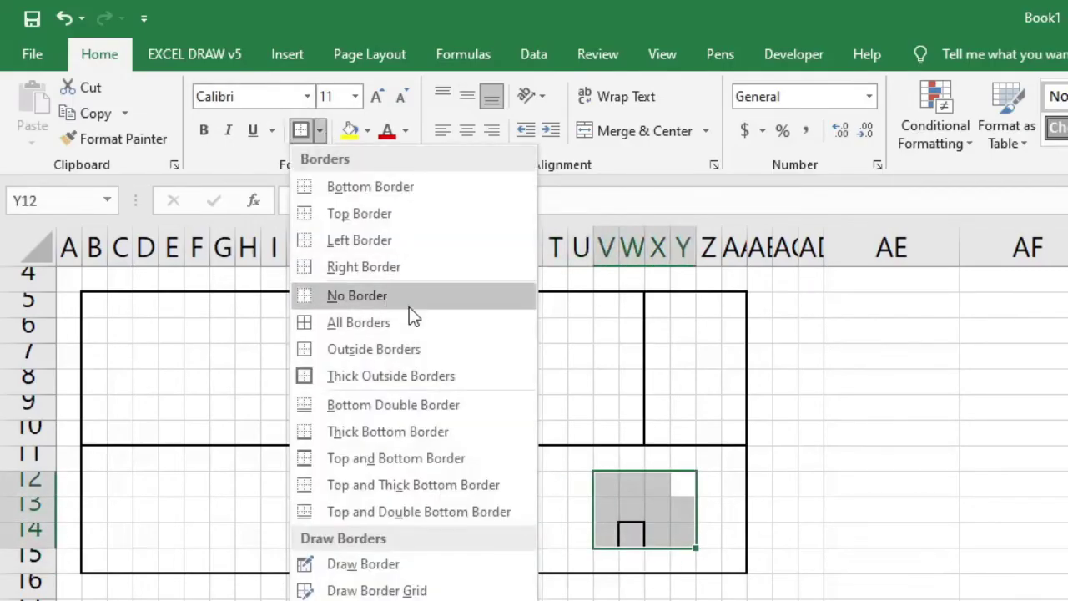
left_click(311, 294)
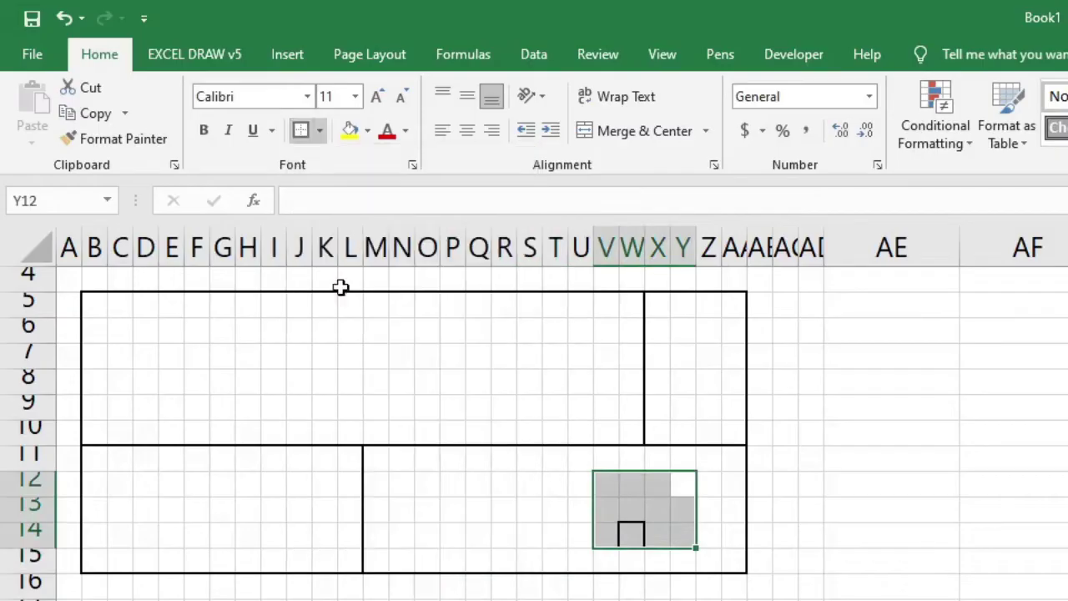
- Remove the borders from cells P10:Q11 to open a doorway in the horizontal wall
left_click_drag(450, 440, 487, 450)
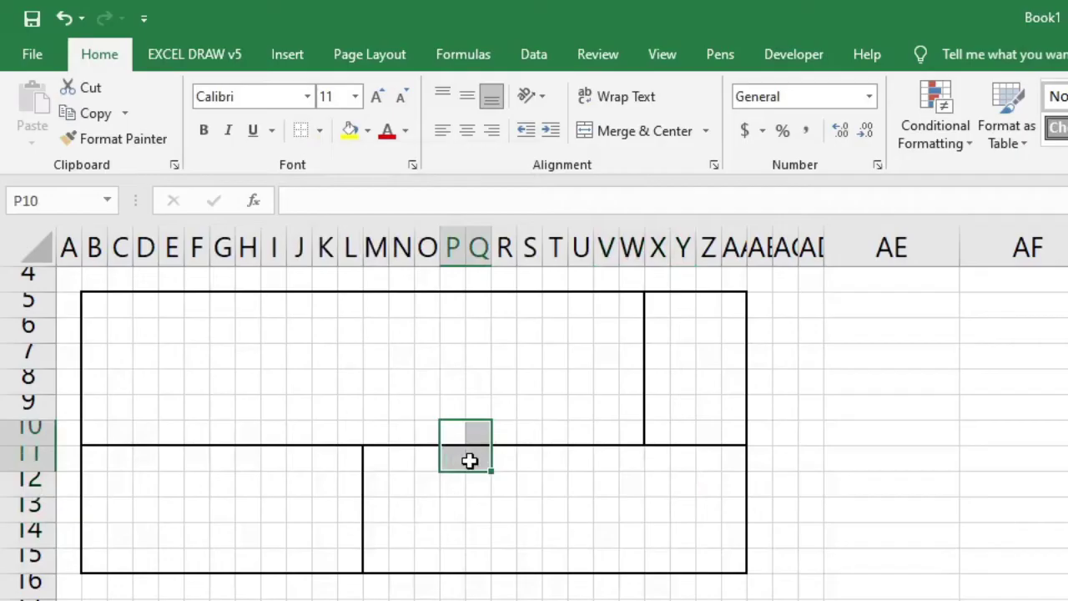
left_click(320, 131)
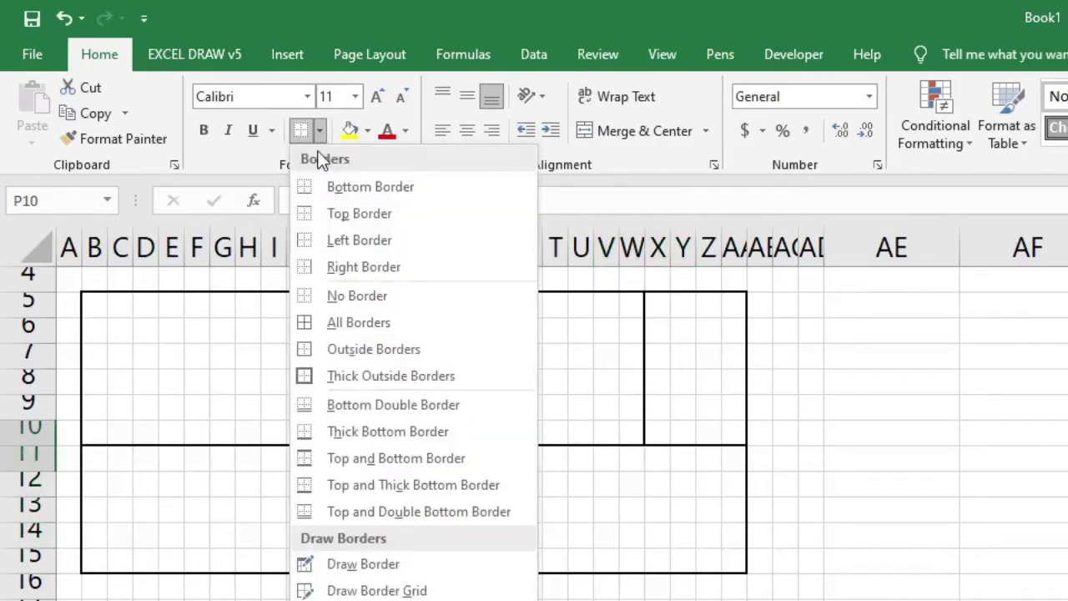
left_click(395, 305)
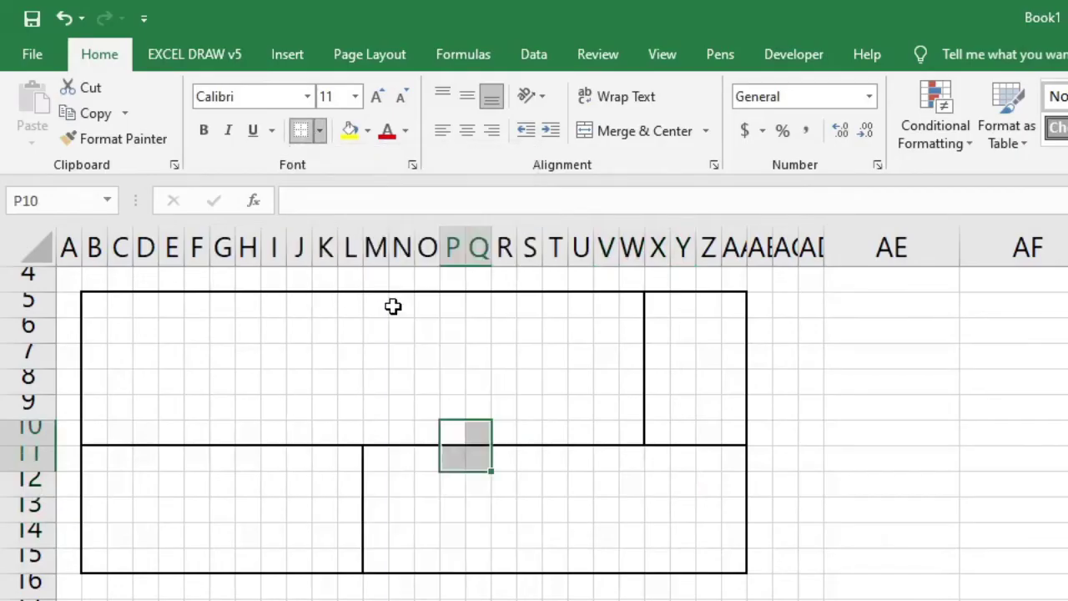
left_click(610, 505)
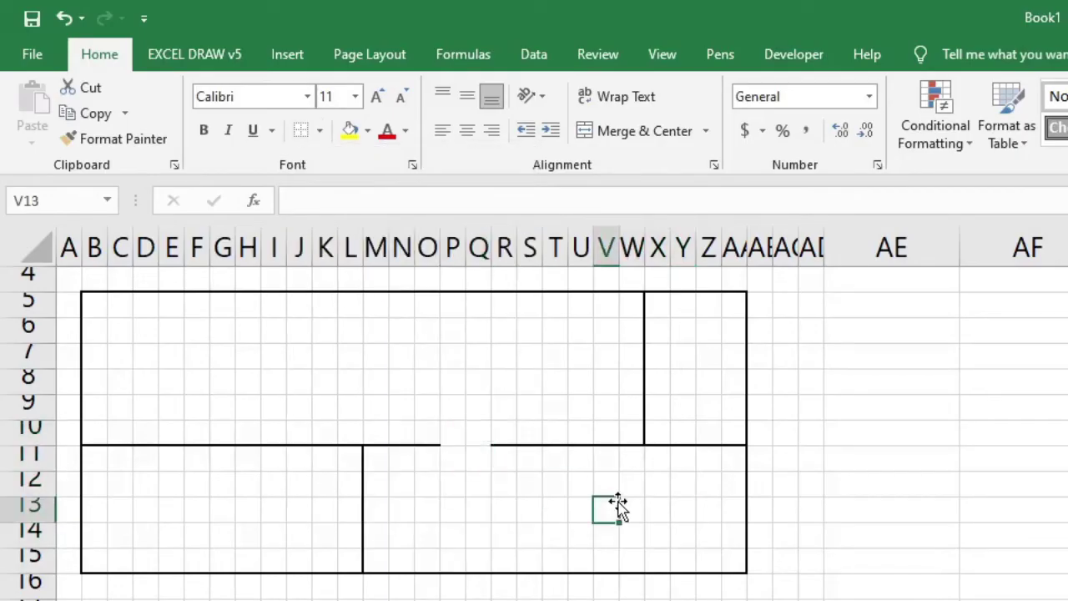
- Add a left border to cells P11:P12 to draw the open door at the gap
left_click(453, 464)
left_click_drag(453, 465, 455, 487)
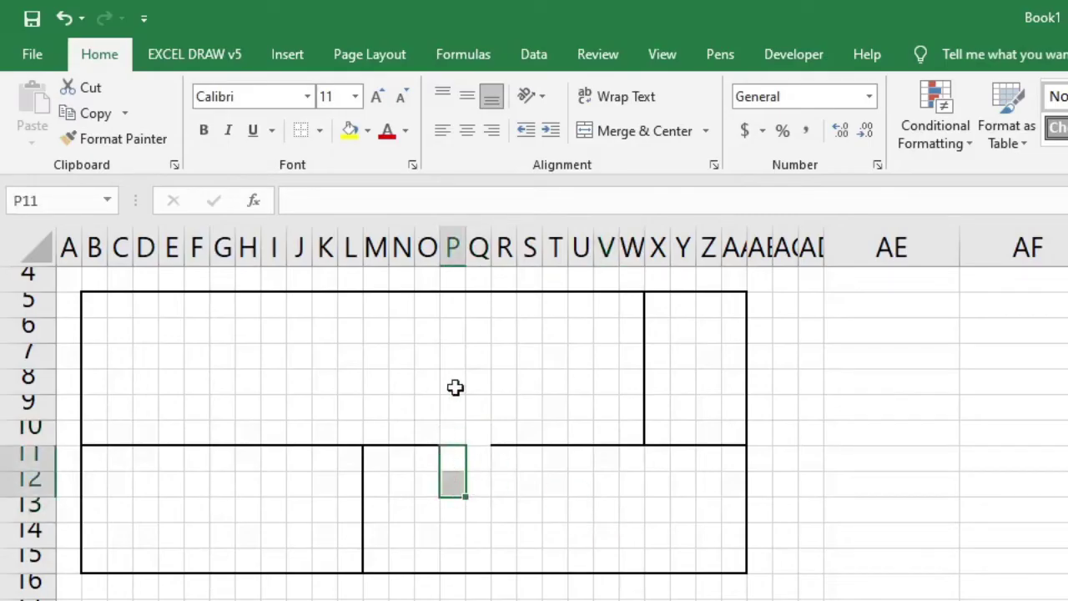
left_click(320, 131)
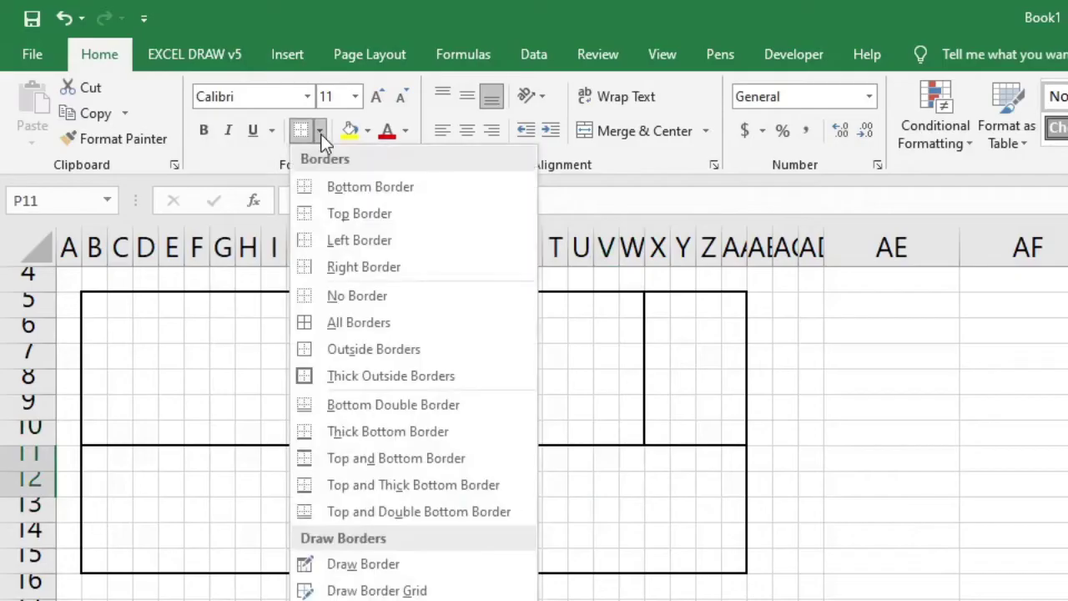
left_click(354, 240)
left_click(503, 458)
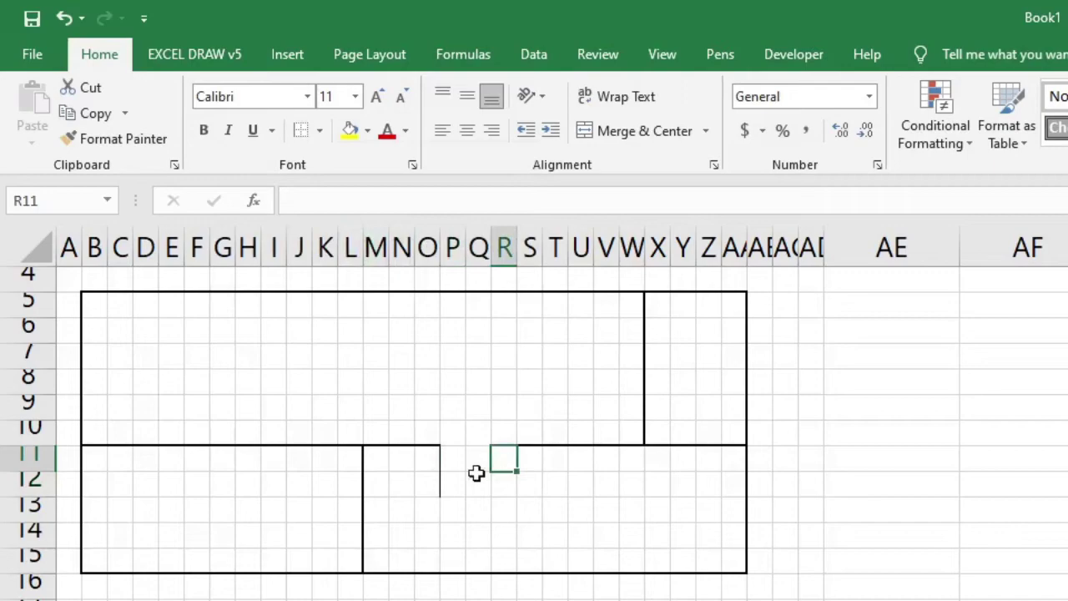
left_click_drag(460, 455, 456, 489)
left_click(509, 487)
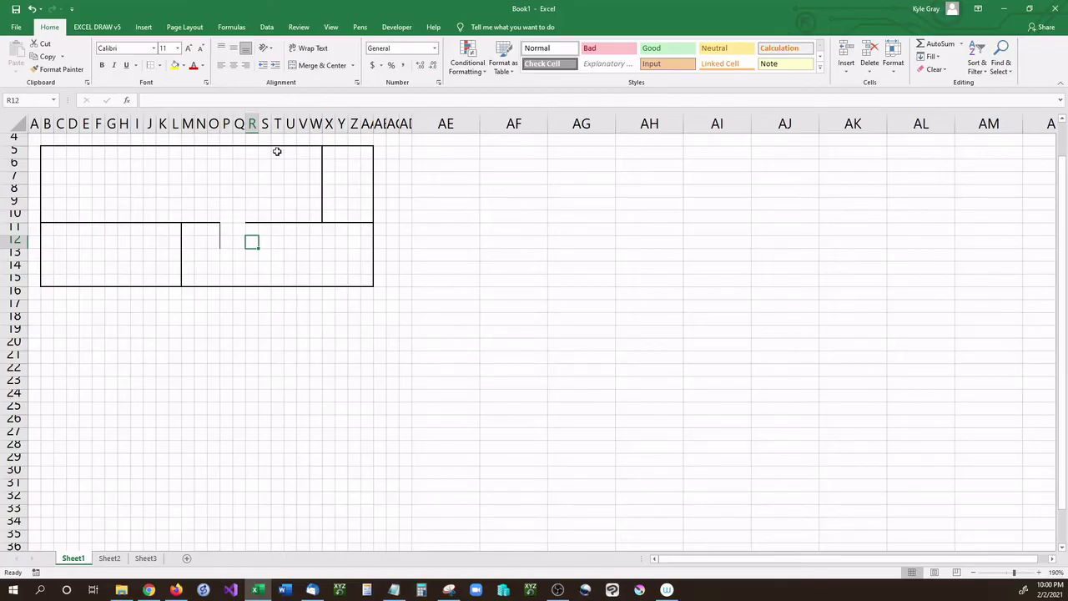
- Show the EXCEL DRAW v5 tools and examine the object table in A1:F17 and the floor plan on Sheet2
left_click(115, 32)
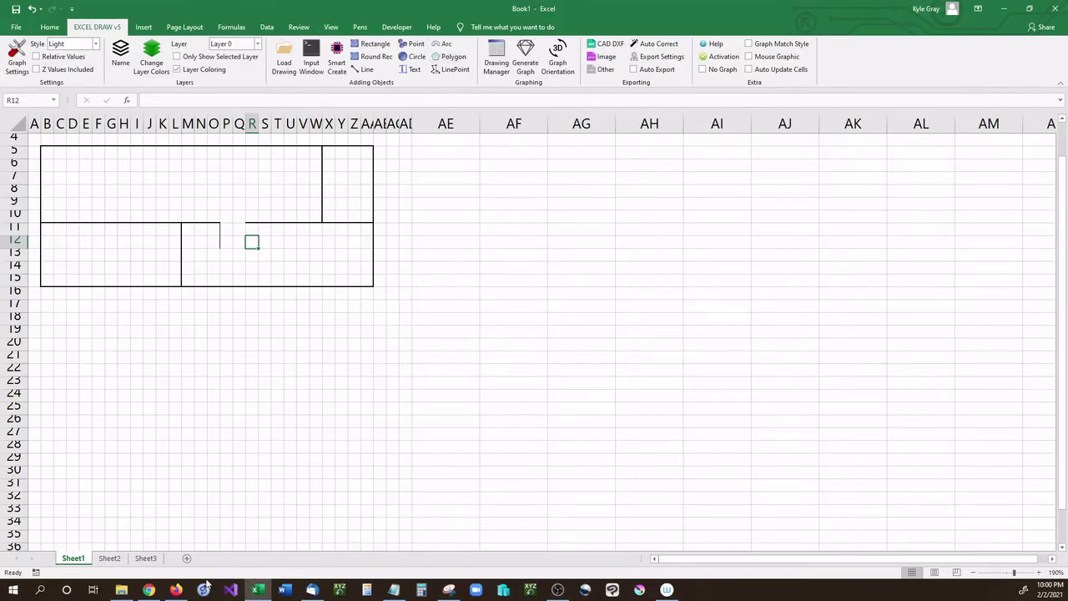
mouse_move(182, 592)
left_click(117, 562)
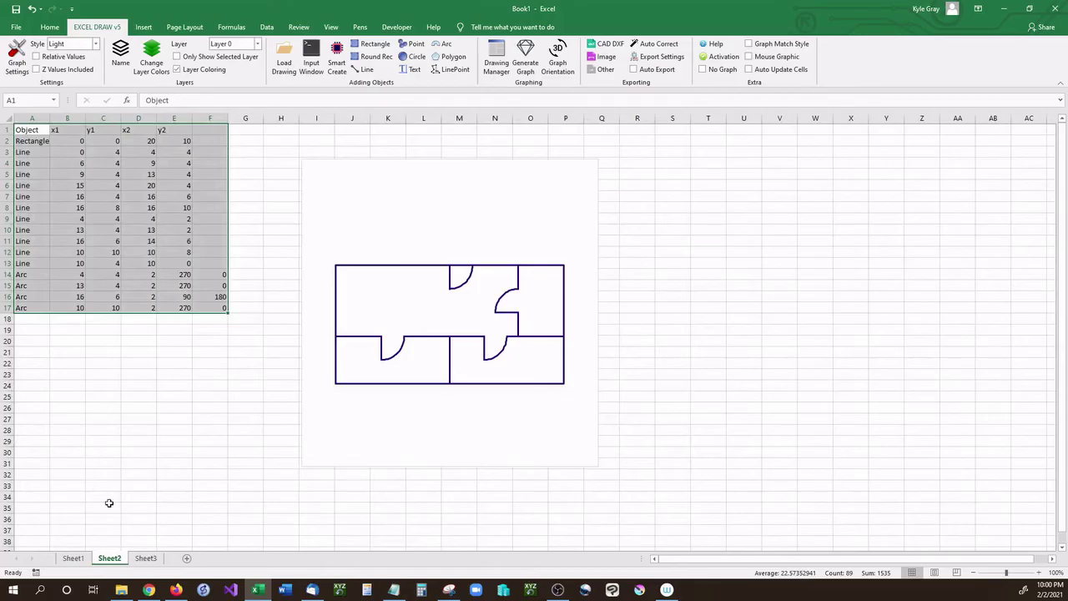
left_click(174, 351)
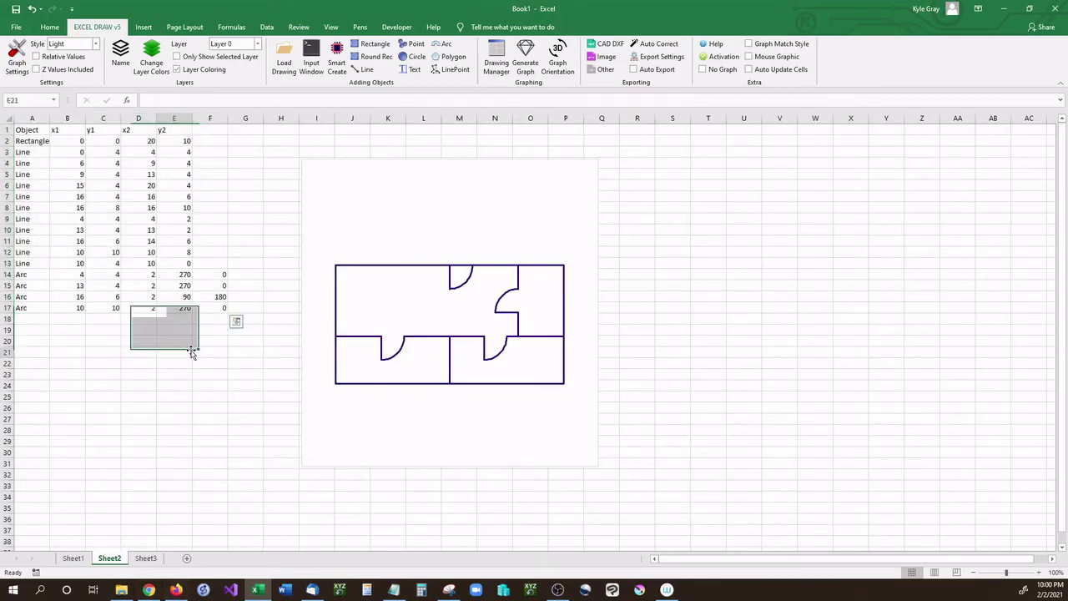
key("ctrl+Home")
left_click_drag(37, 130, 222, 319)
left_click(160, 349)
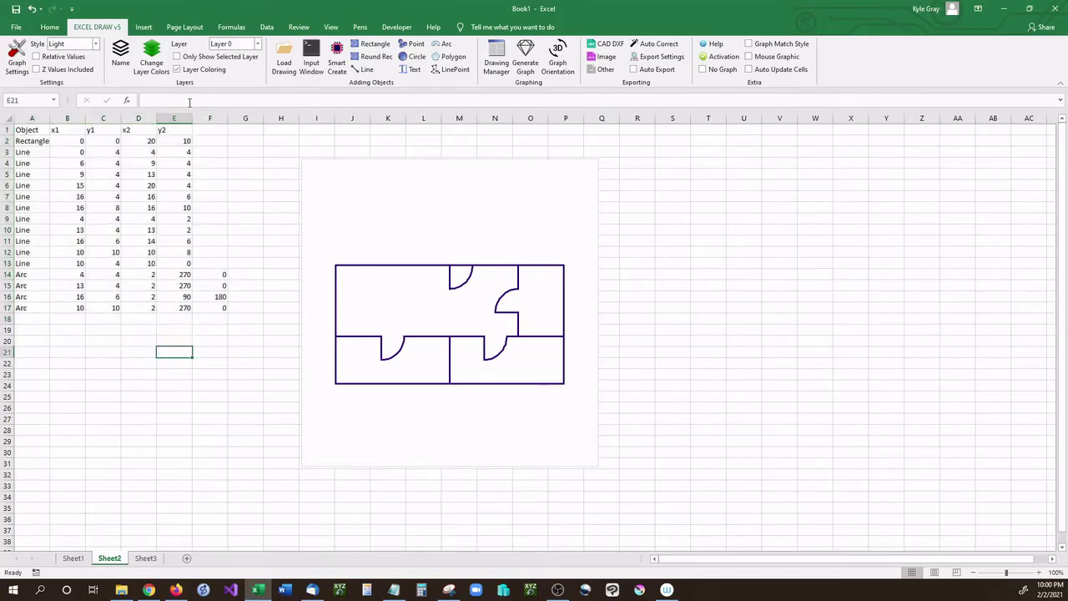
- Toggle Layer Coloring on the floor-plan drawing for comparison and leave it off
left_click(178, 71)
left_click(420, 265)
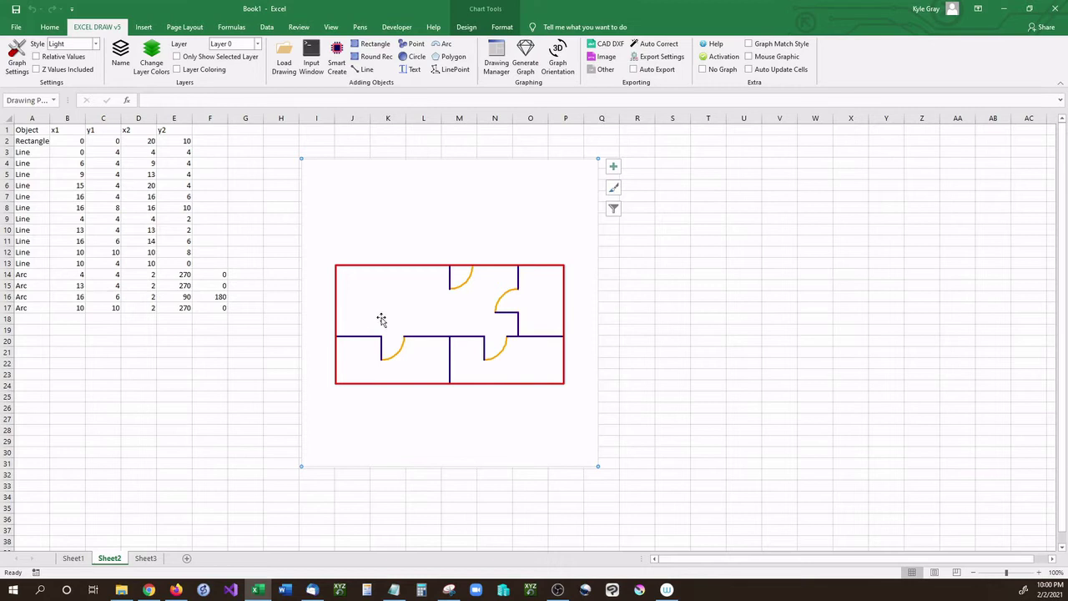
left_click(178, 70)
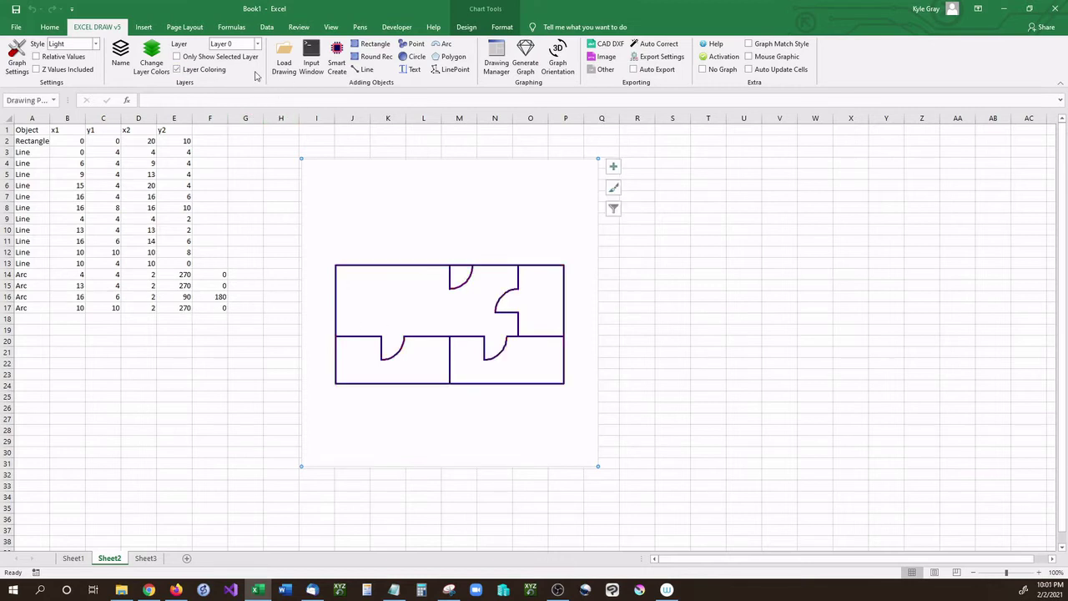
left_click(178, 70)
- Examine the Line rows, the x1, y1, x2 and y2 headings, and the Arc rows of the object table
left_click_drag(37, 150, 176, 267)
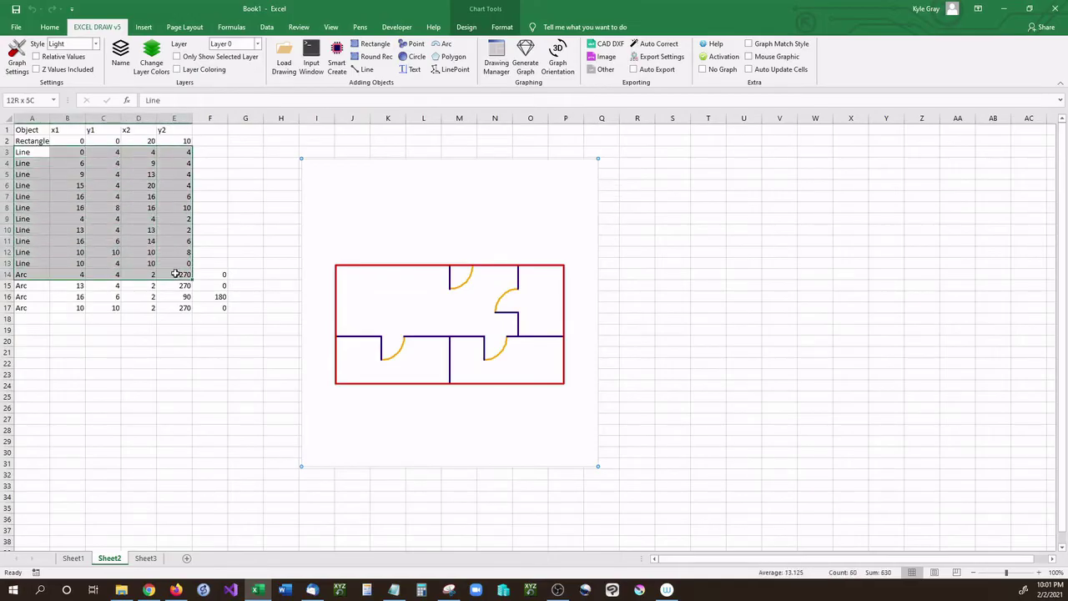
left_click(206, 253)
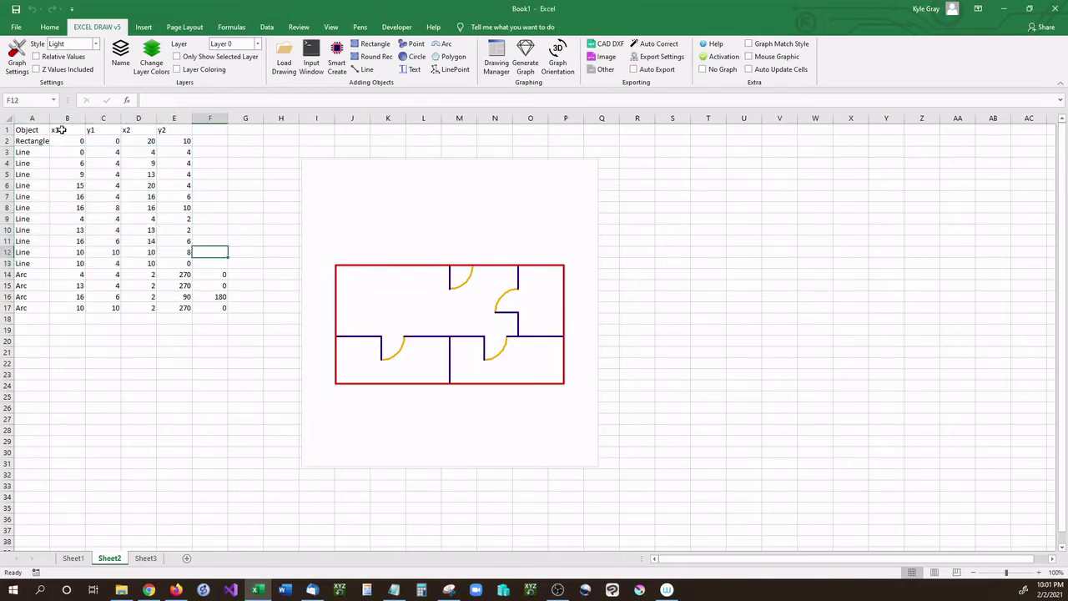
left_click_drag(61, 130, 181, 129)
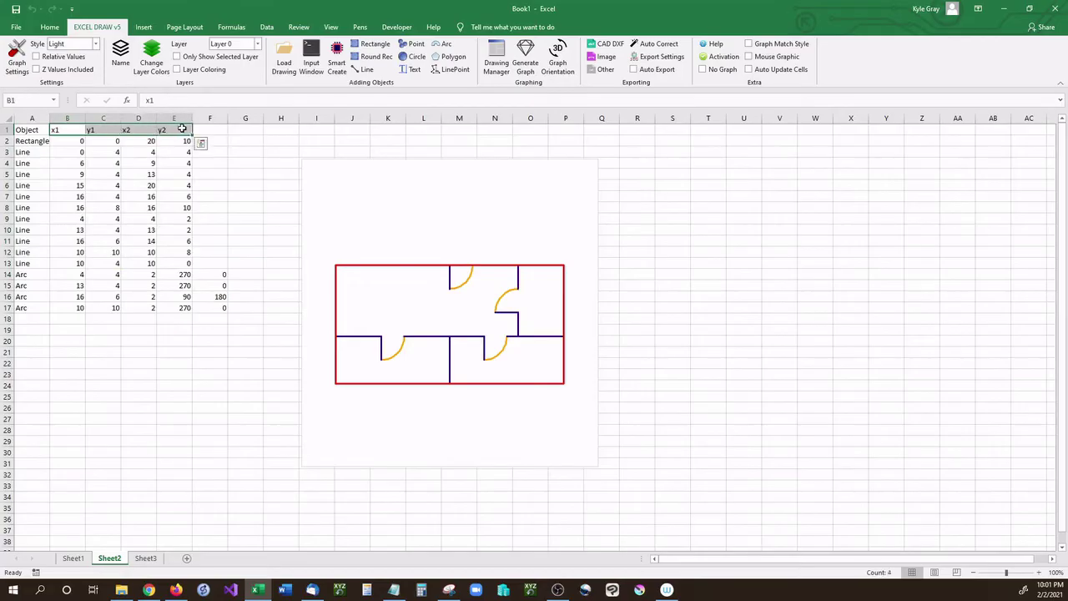
left_click(61, 130)
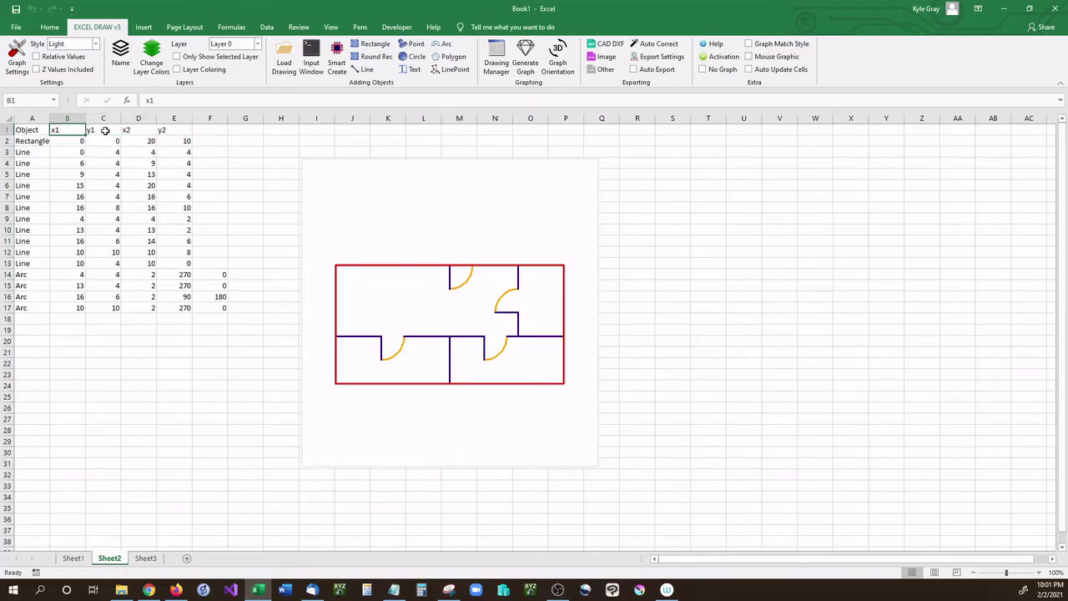
left_click_drag(98, 131, 64, 131)
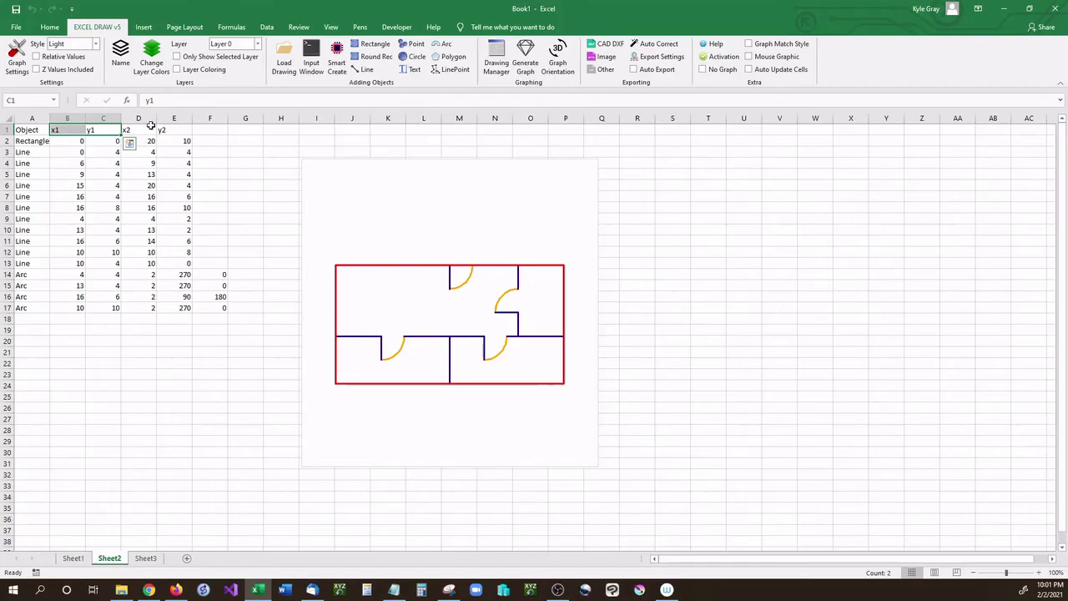
left_click_drag(134, 129, 185, 129)
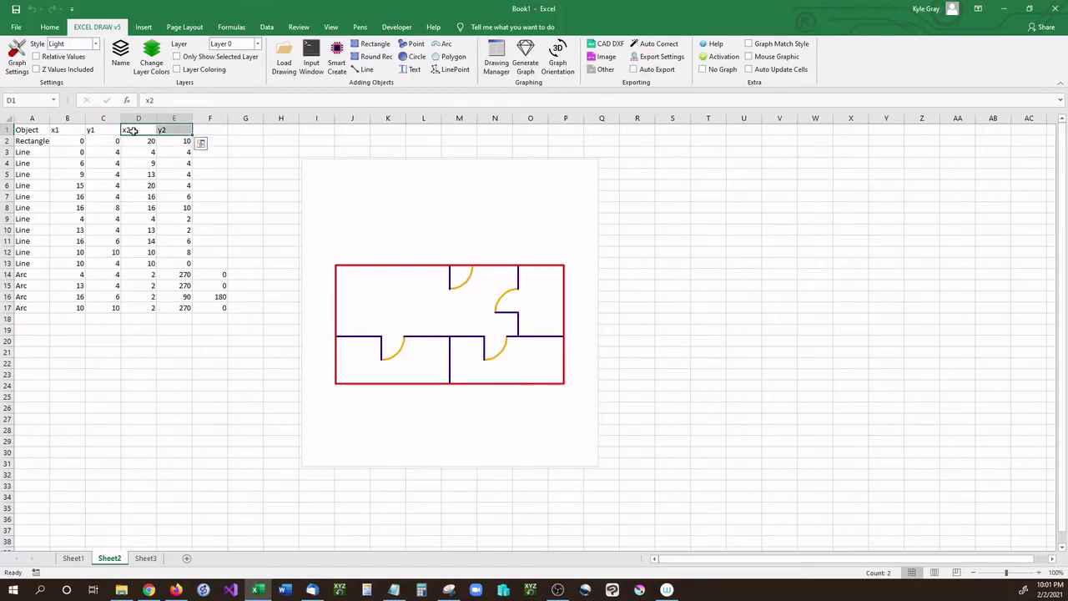
left_click_drag(57, 273, 250, 309)
left_click(215, 319)
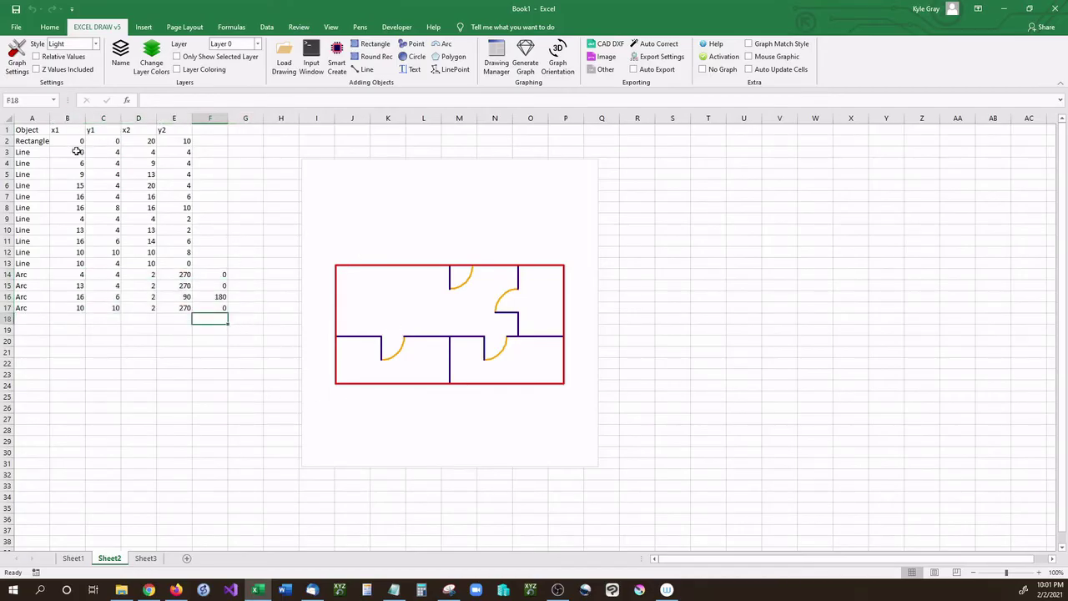
- Enter 5, 10 and 2 in cells B19:D19 and add a circle to the drawing from those values
left_click(75, 333)
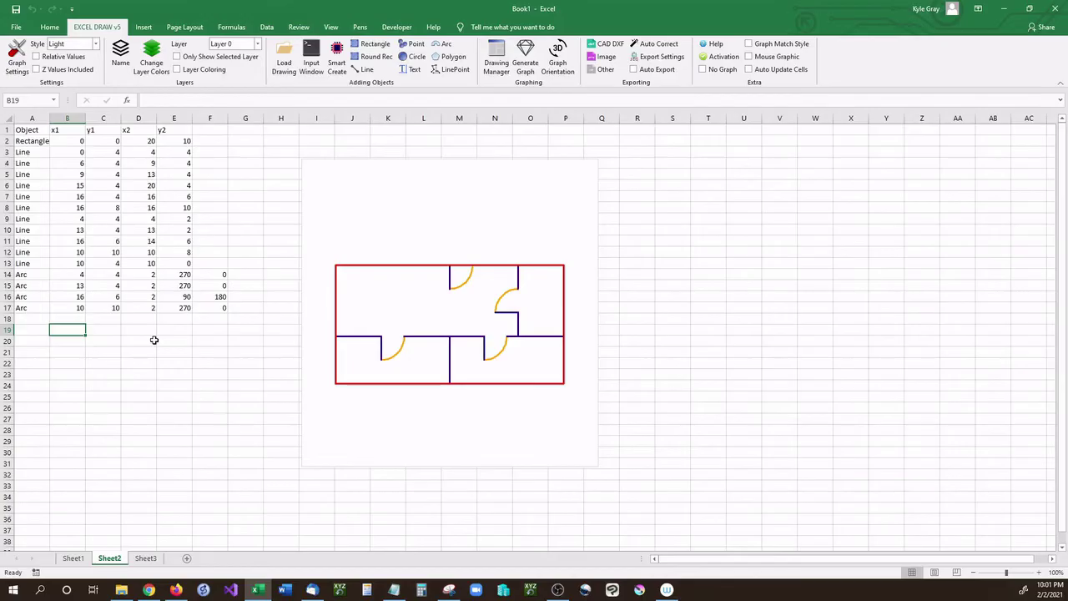
type("5")
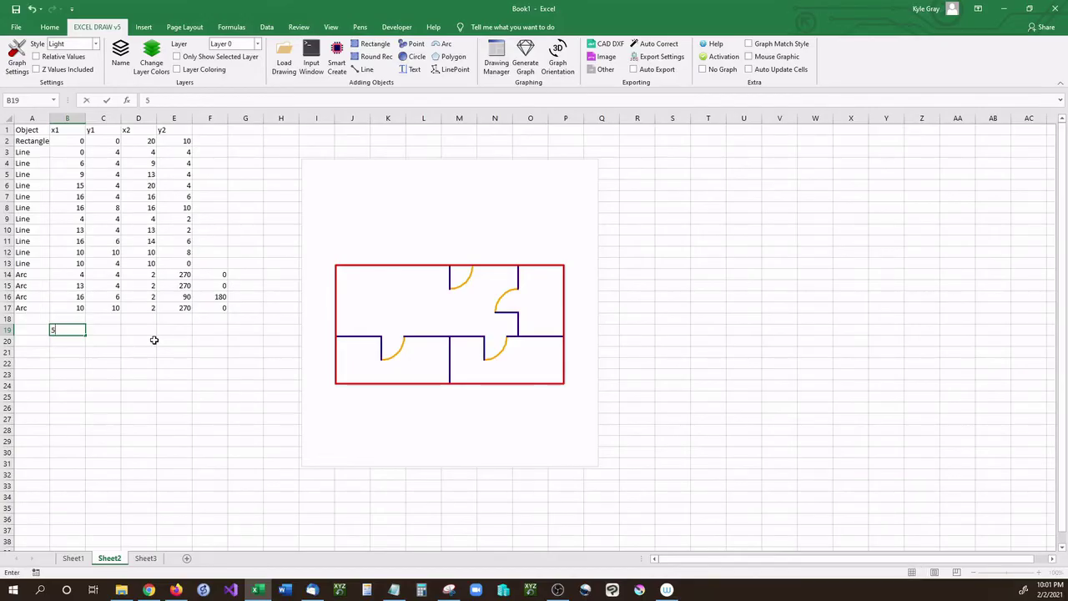
key("Tab")
type("10")
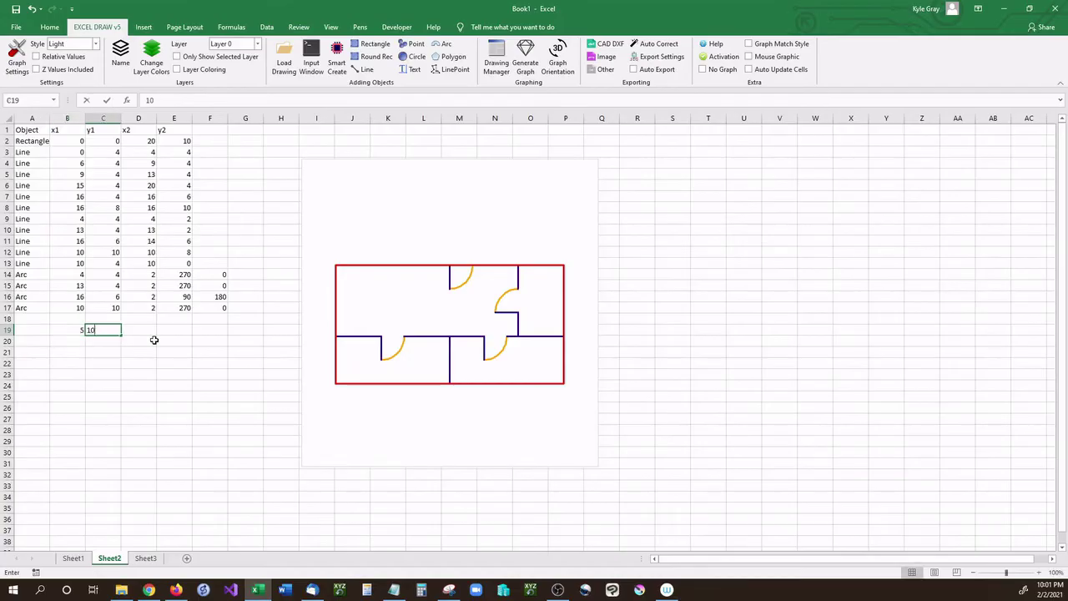
key("Tab")
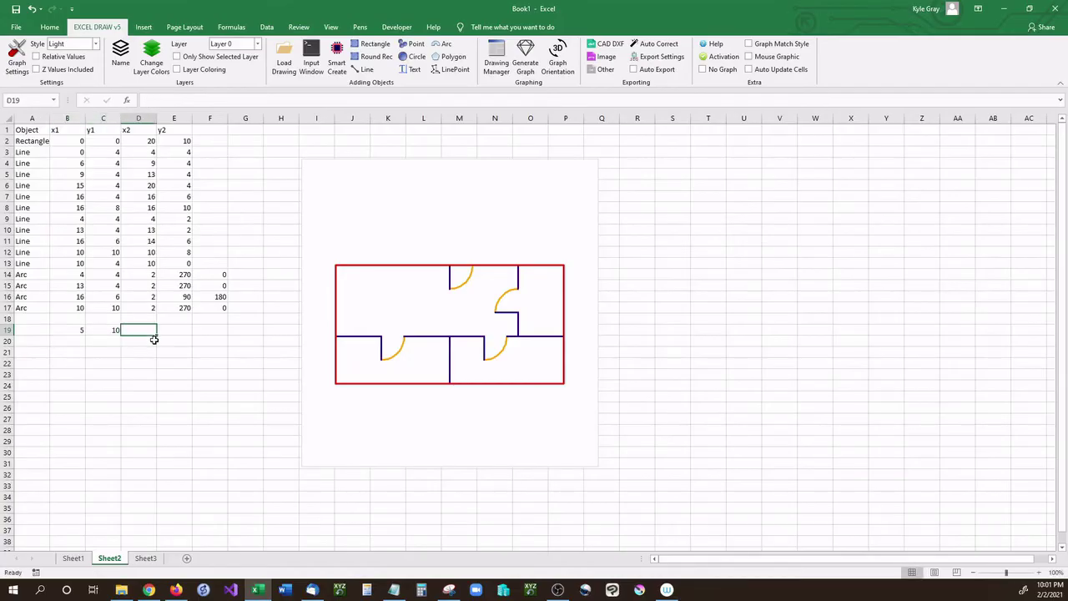
type("2")
left_click(152, 352)
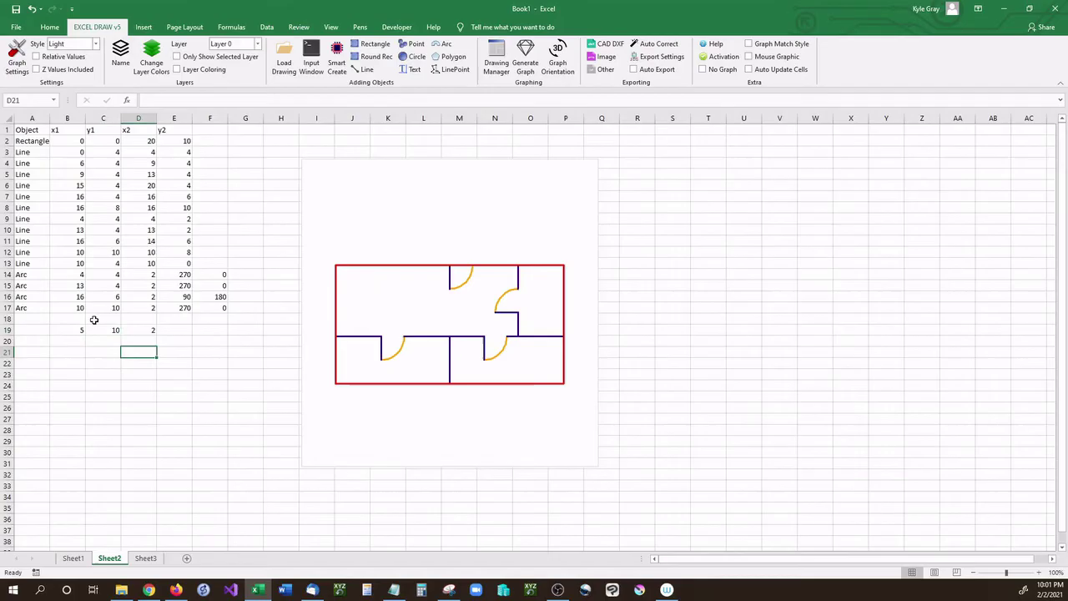
left_click_drag(72, 330, 148, 329)
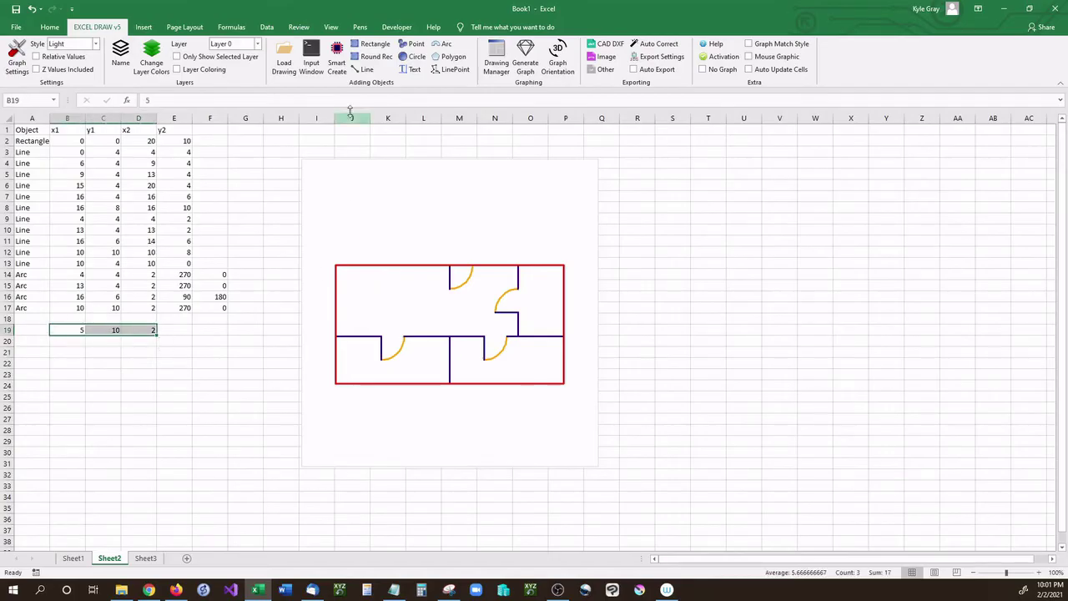
left_click(410, 59)
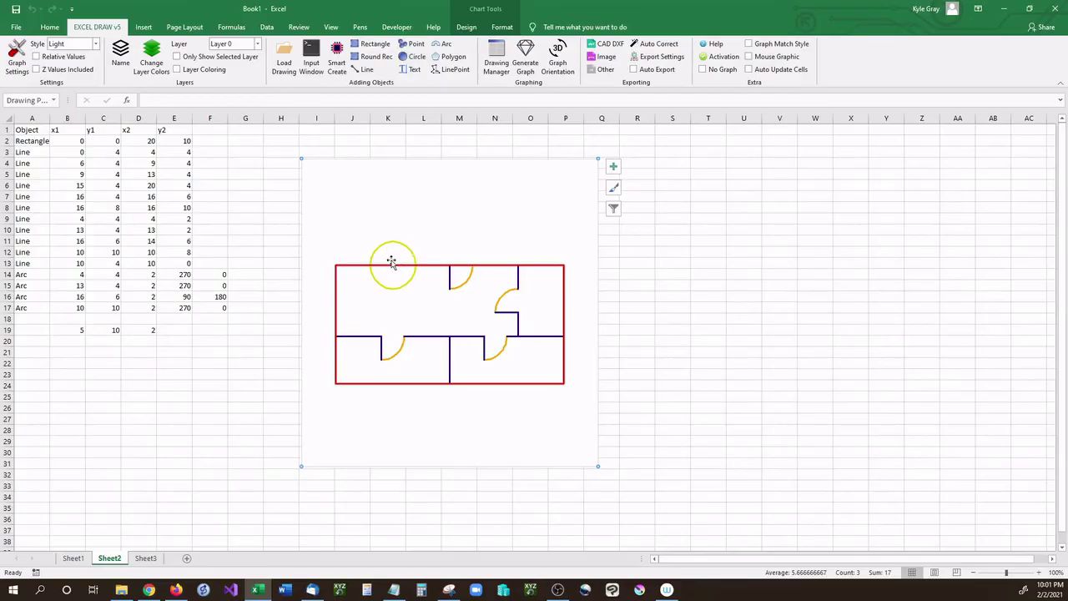
- Move and shrink the circle by setting B19 to 10, C19 to 5 and its radius in D19 to 1
left_click(79, 331)
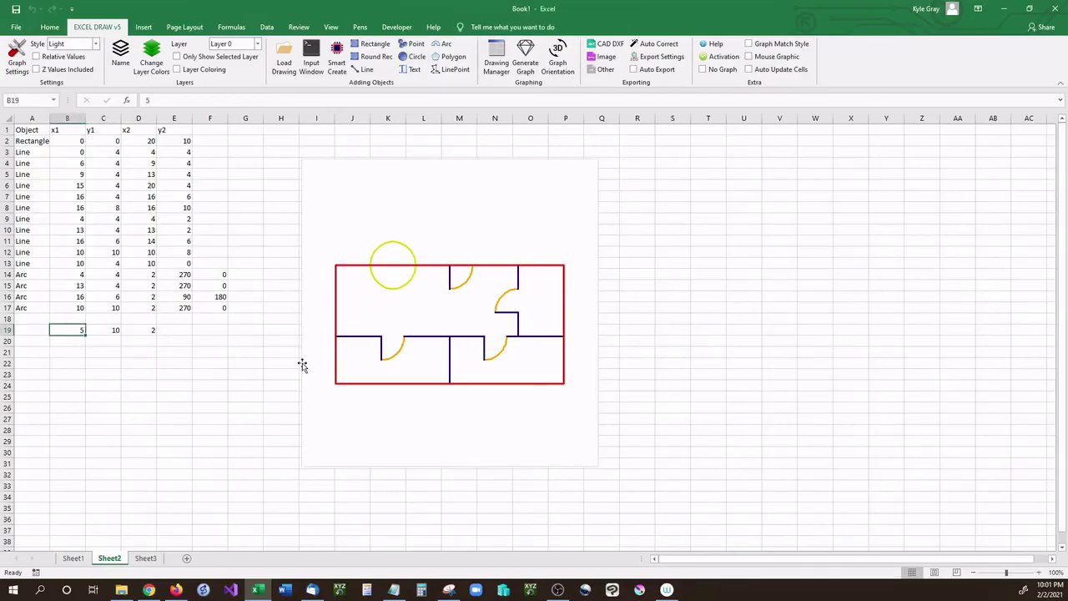
left_click(302, 364)
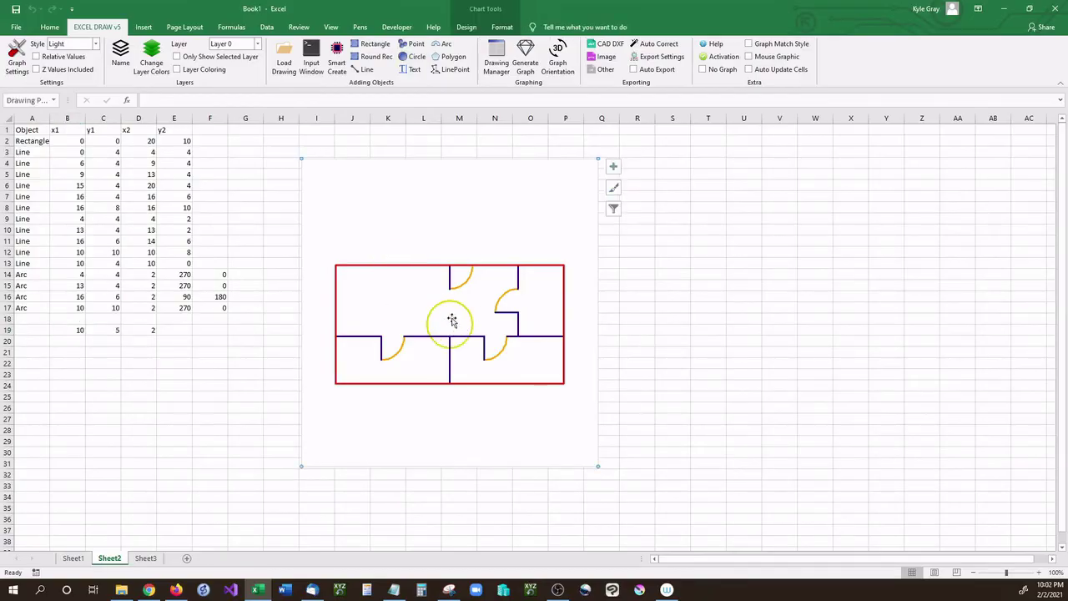
left_click(152, 329)
type("1")
key("Return")
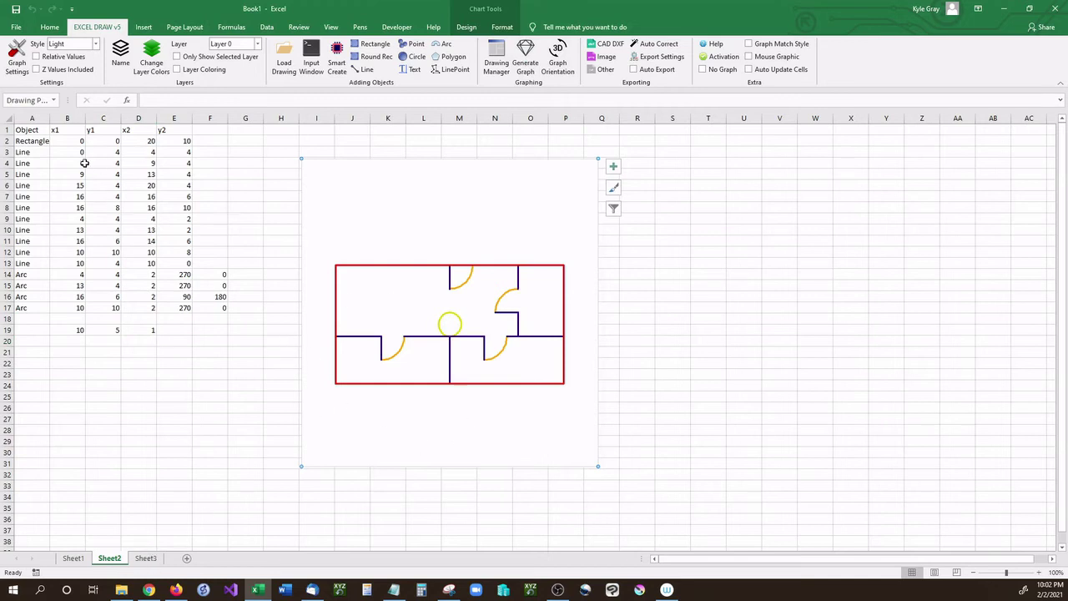
- Generate the floor-plan drawing on Sheet3 from the object table in A2:F17 with Smart Create
left_click(147, 558)
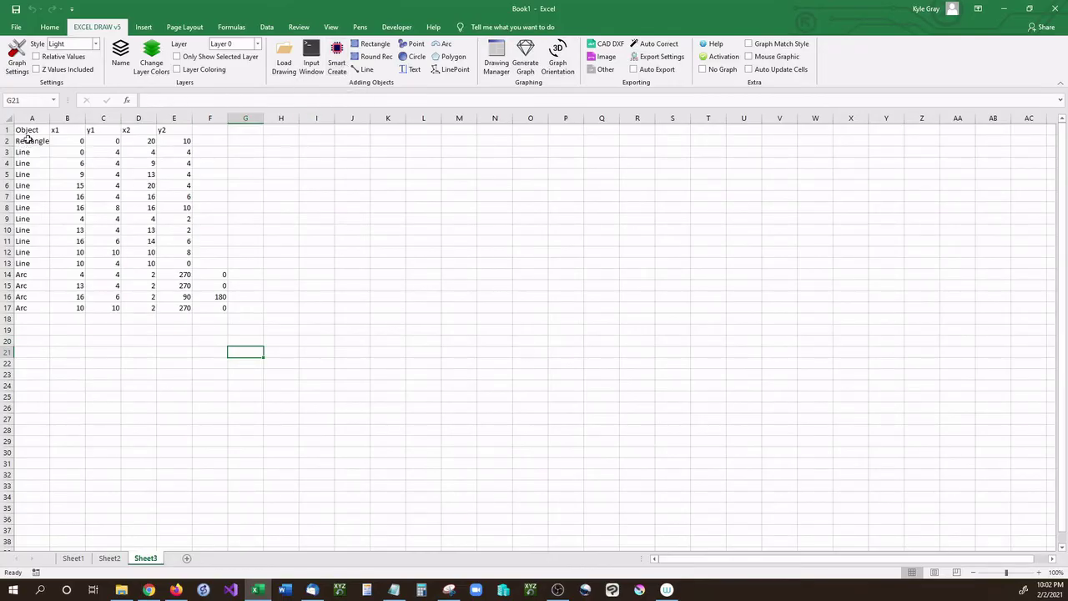
left_click_drag(25, 140, 234, 317)
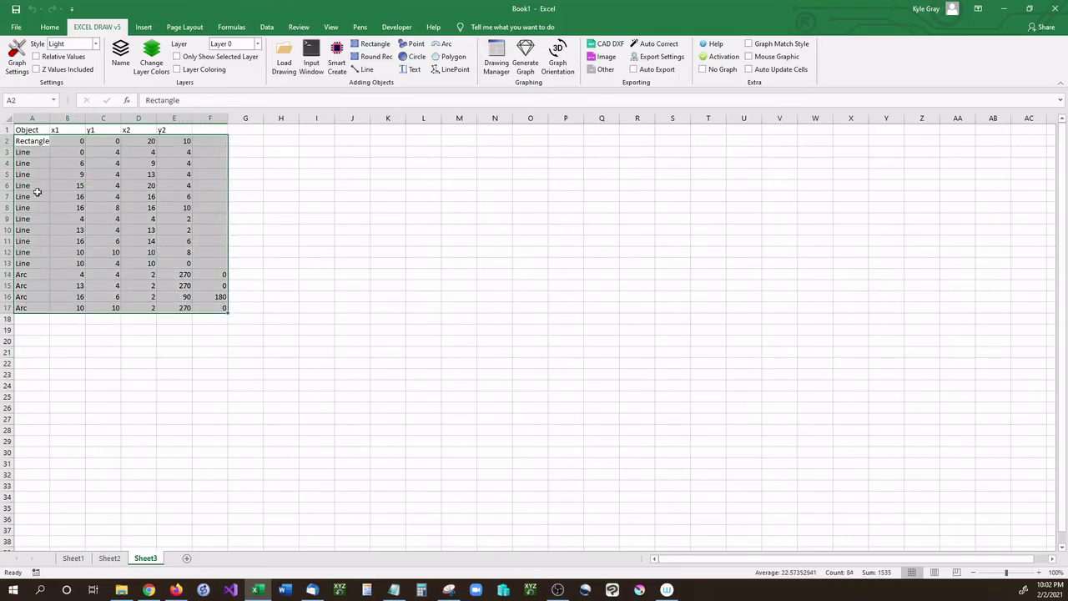
left_click(336, 57)
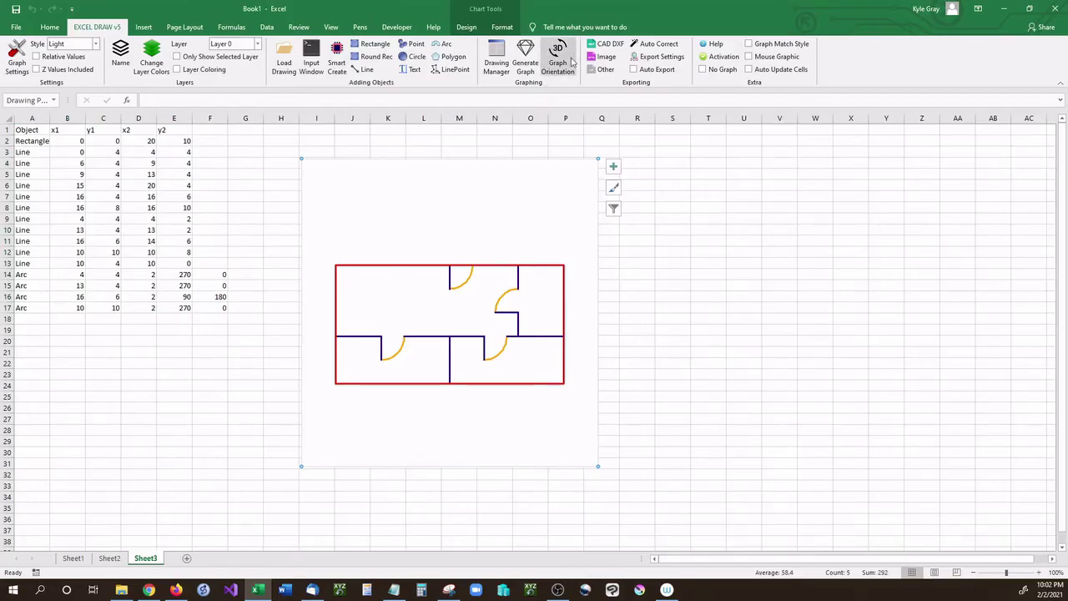
- Adjust the drawing's 3D orientation to zoom ratio 2.8 and axis rotations X 184, Y 195 and Z 155
left_click(559, 65)
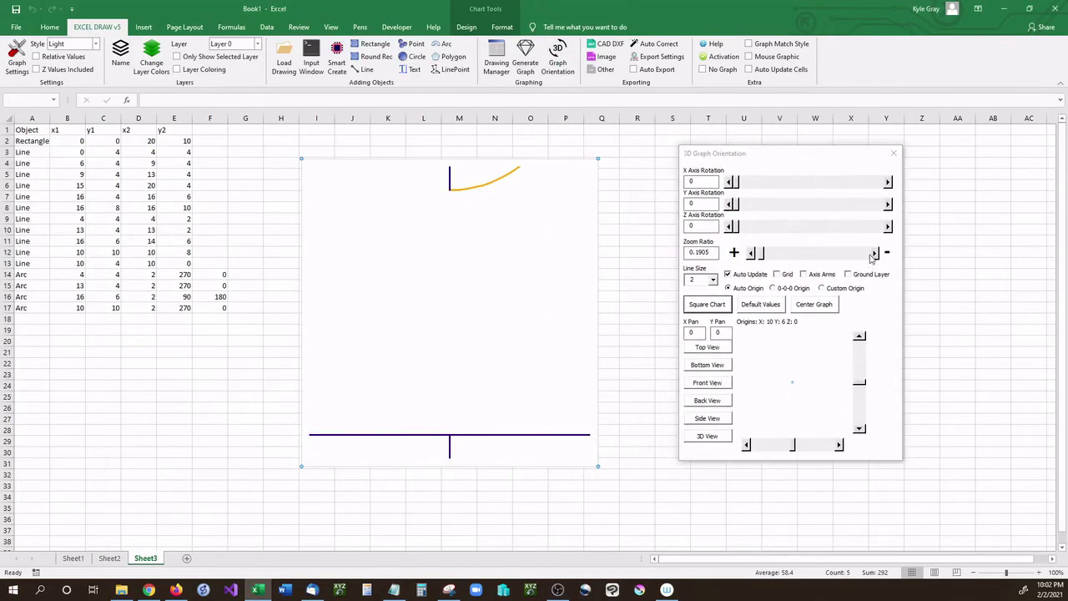
left_click_drag(761, 253, 780, 254)
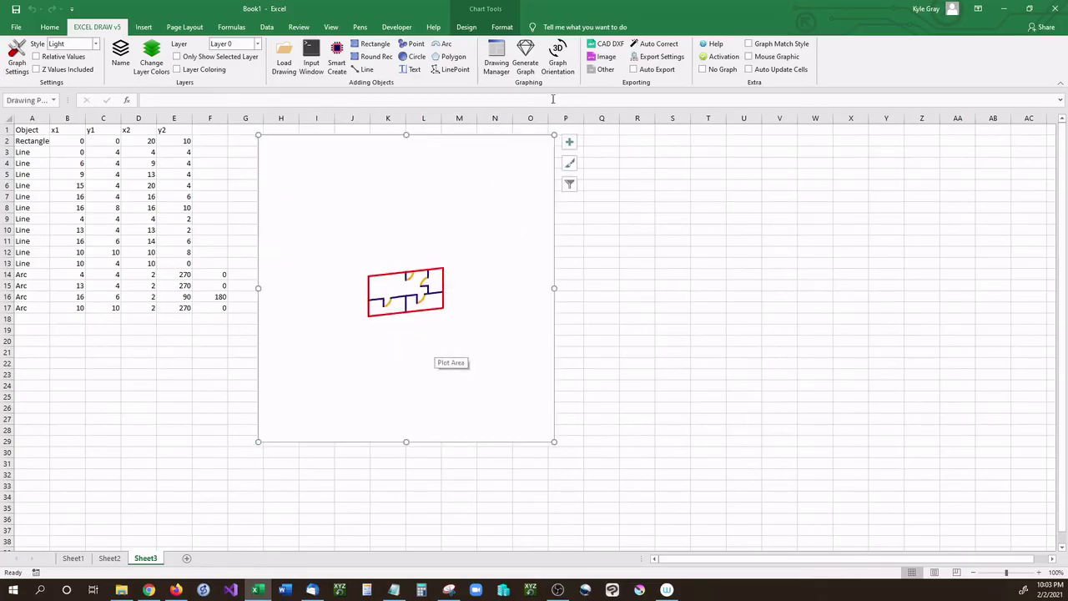
left_click(557, 63)
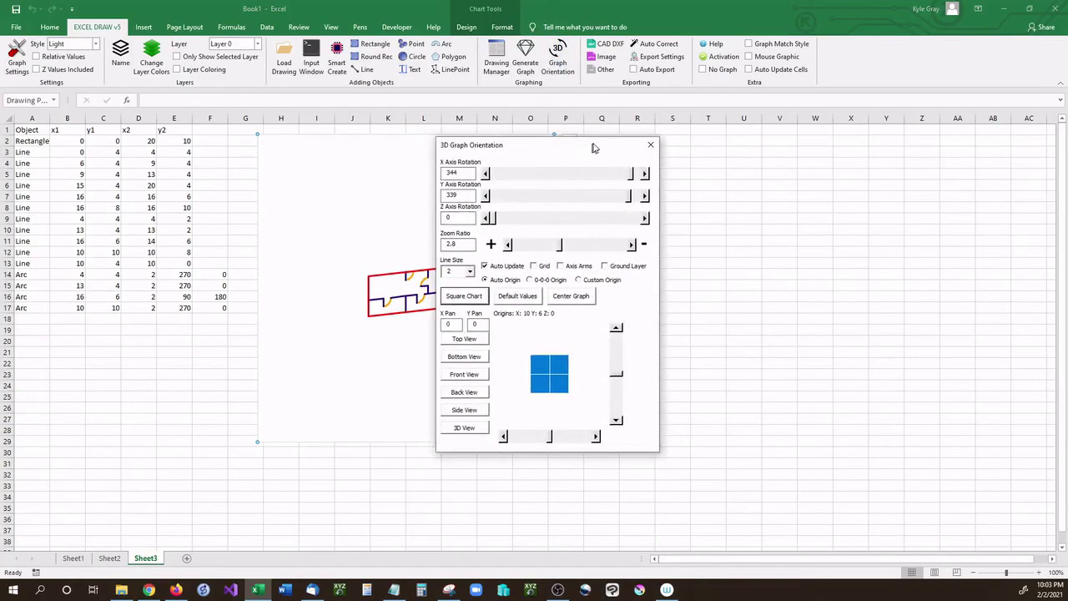
left_click_drag(797, 192, 741, 193)
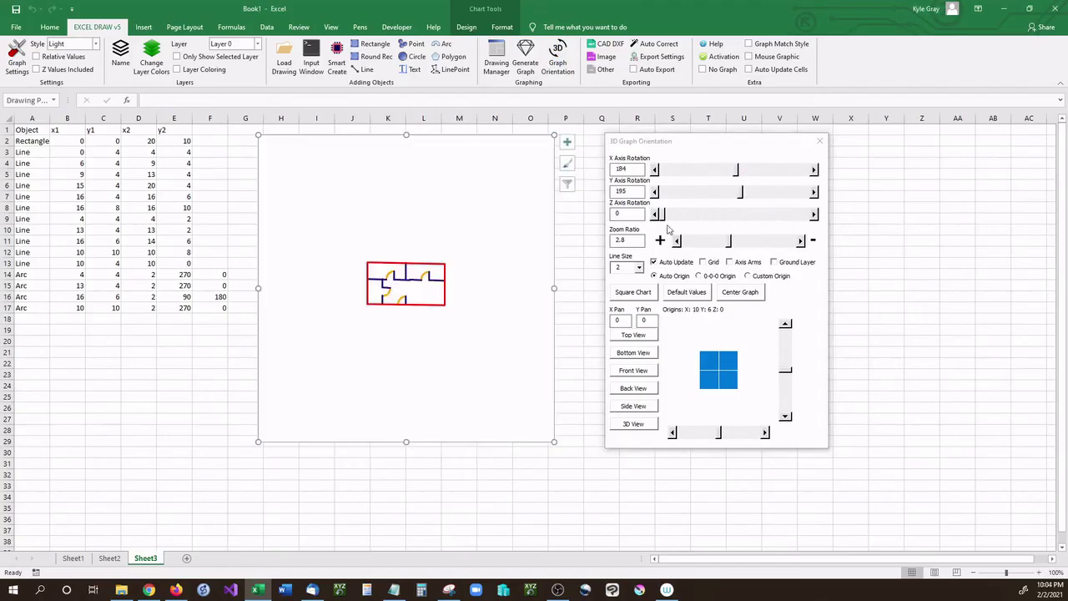
left_click_drag(660, 214, 725, 216)
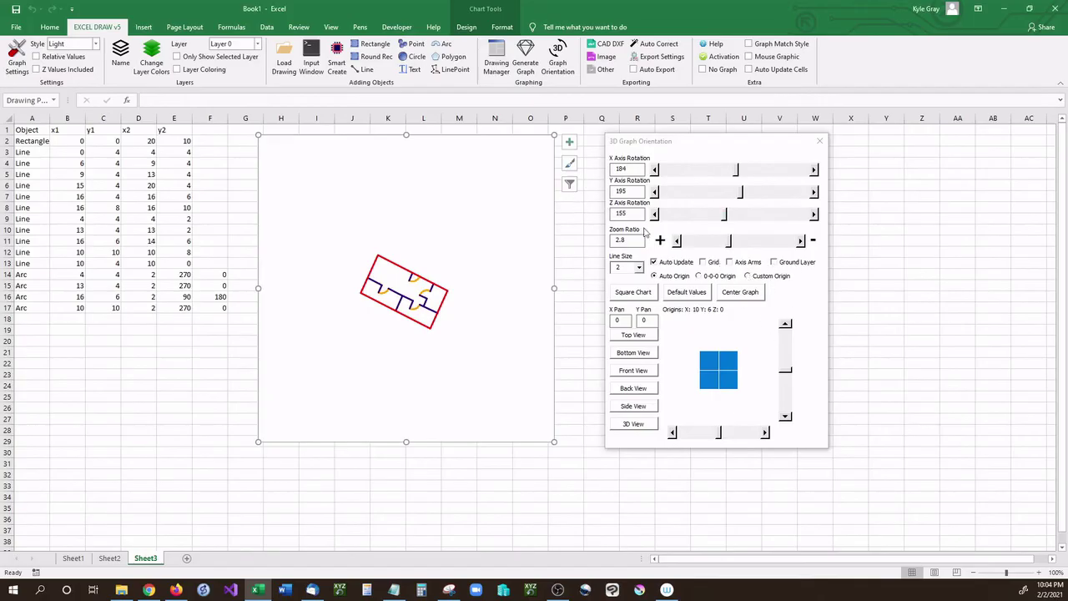
- Enlarge the rotated floor plan to a zoom ratio of 0.9495 and turn on the axis arms
left_click_drag(728, 242, 713, 247)
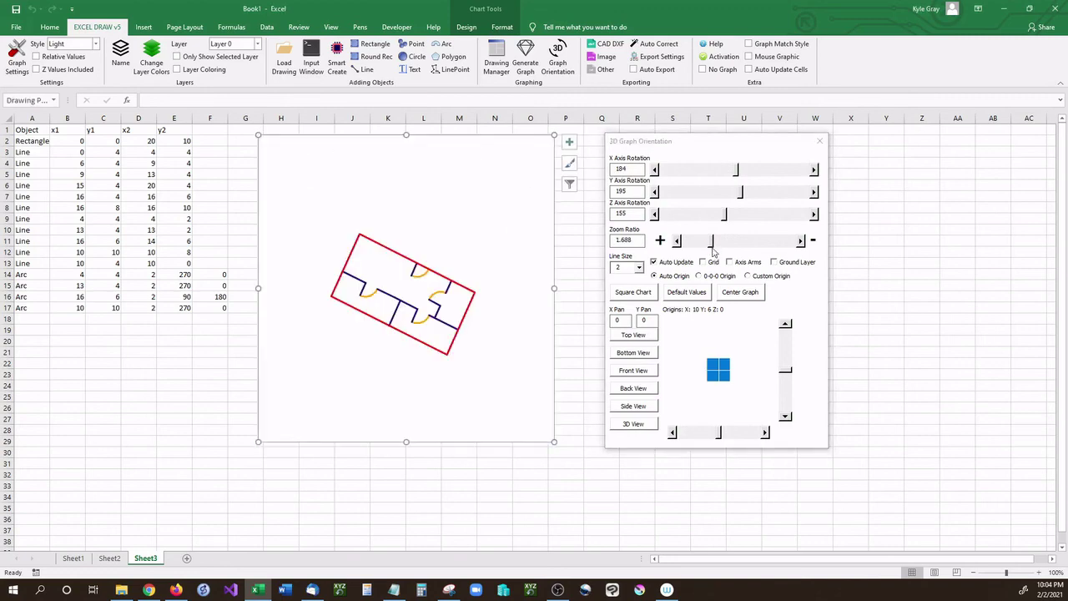
left_click_drag(709, 244, 699, 243)
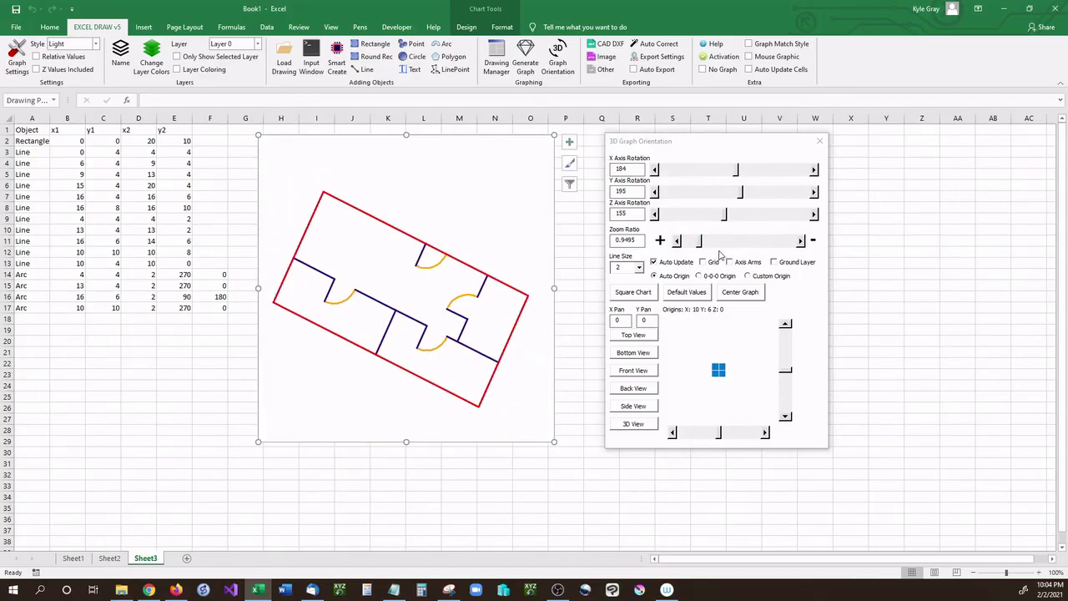
left_click(746, 265)
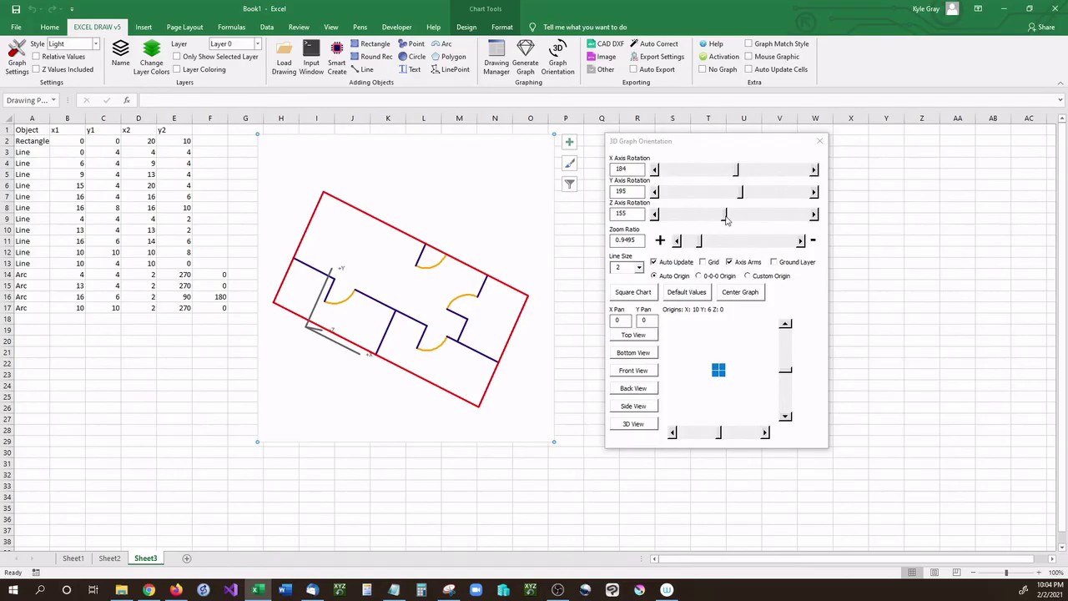
left_click(820, 141)
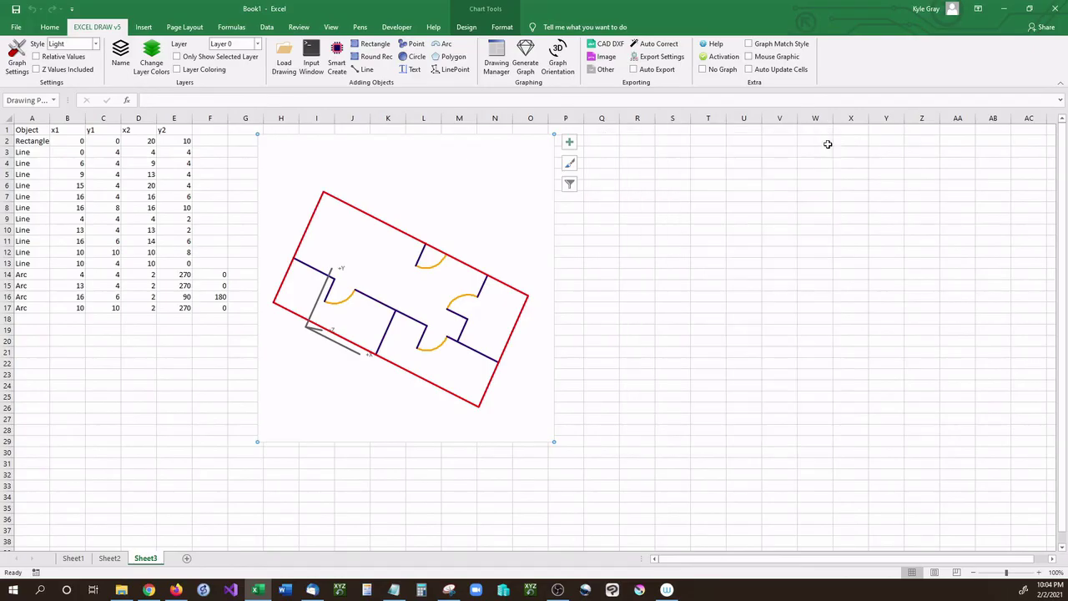